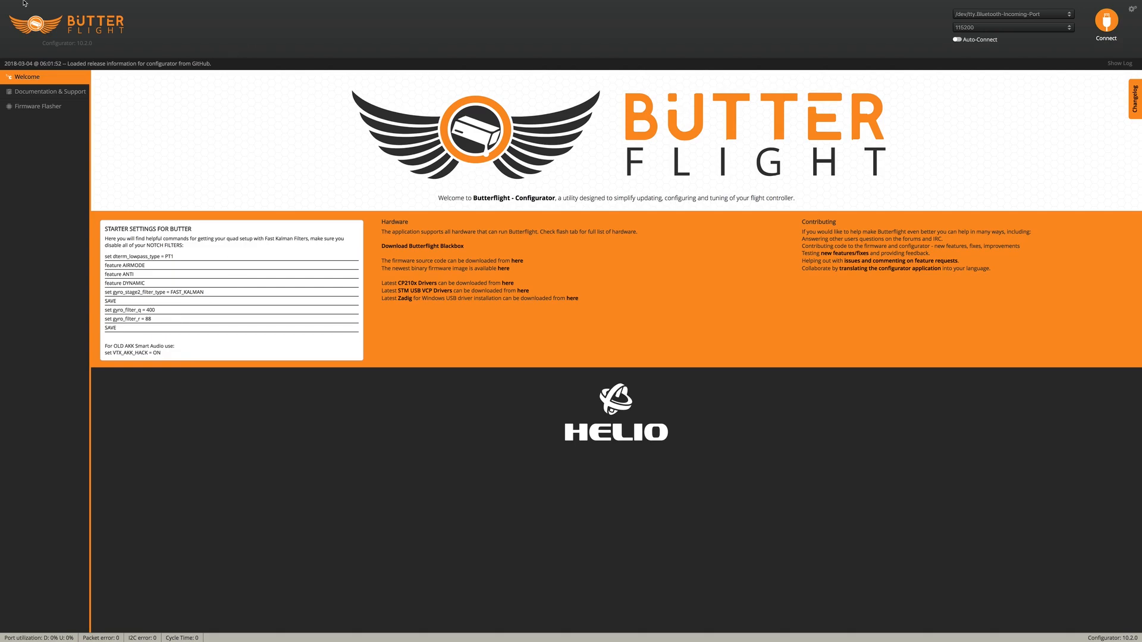
Switch to Safari and read through the butterflight.co page down to the recommended settings.
{"action": "mouse_move", "coordinate": [24, 3]}
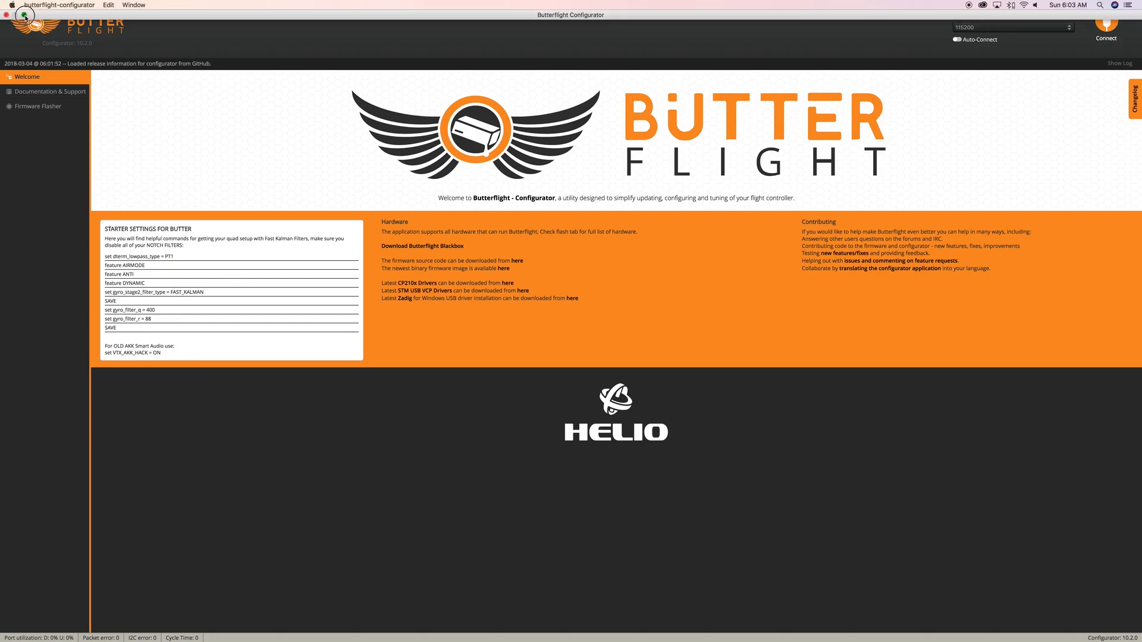
{"action": "left_click", "coordinate": [24, 14]}
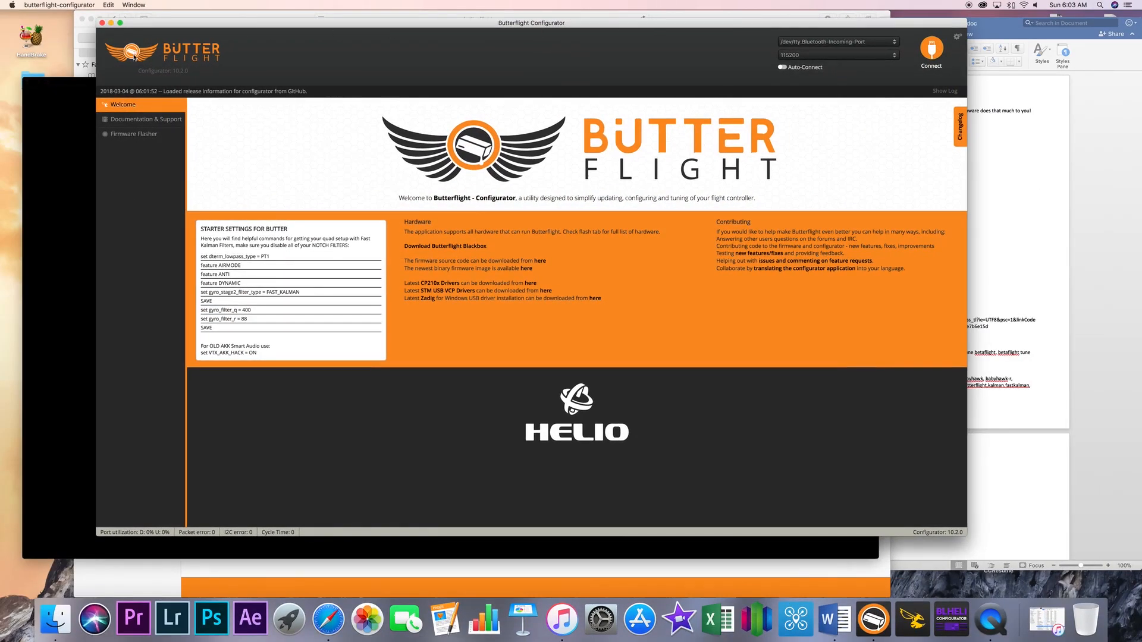
{"action": "left_click", "coordinate": [178, 18]}
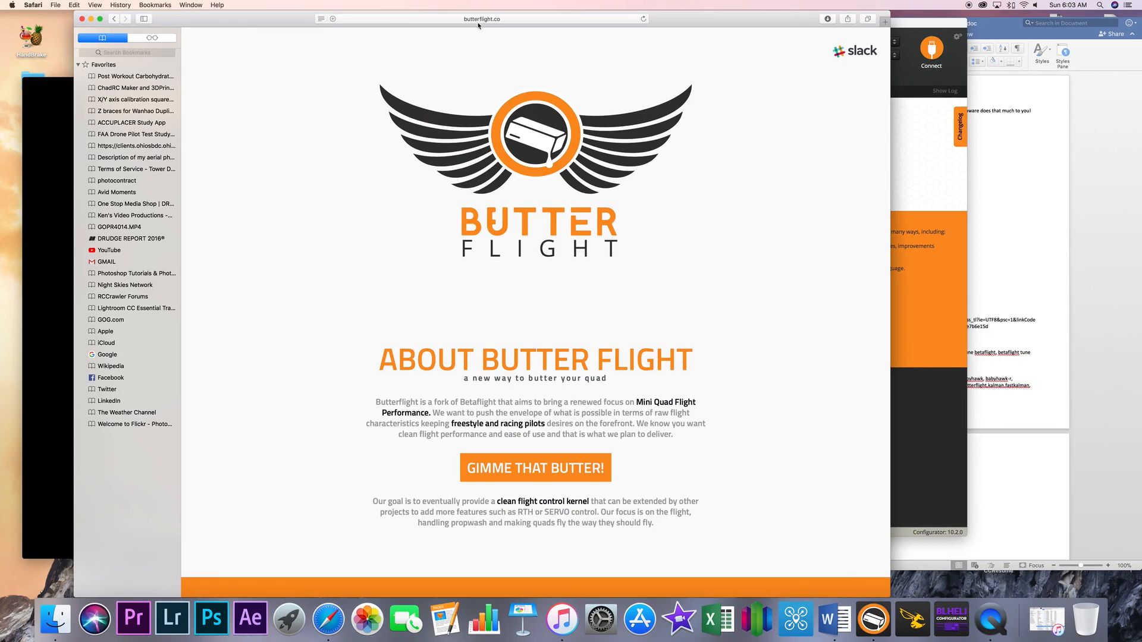
{"action": "scroll", "coordinate": [739, 308], "scroll_direction": "down", "scroll_amount": 10}
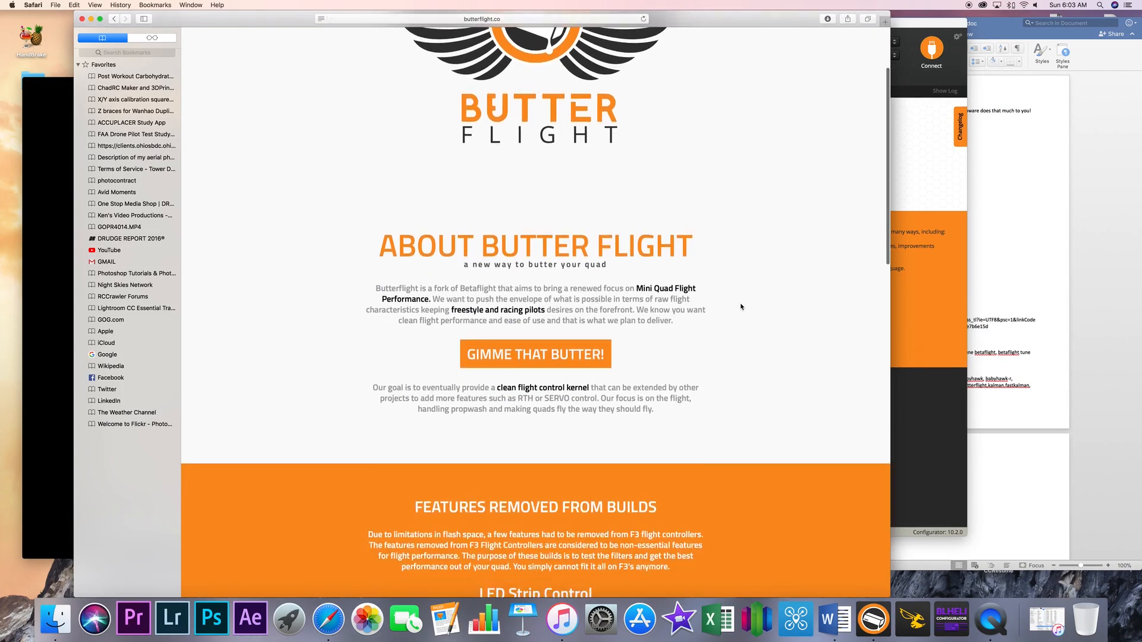
{"action": "scroll", "coordinate": [740, 303], "scroll_direction": "down", "scroll_amount": 5}
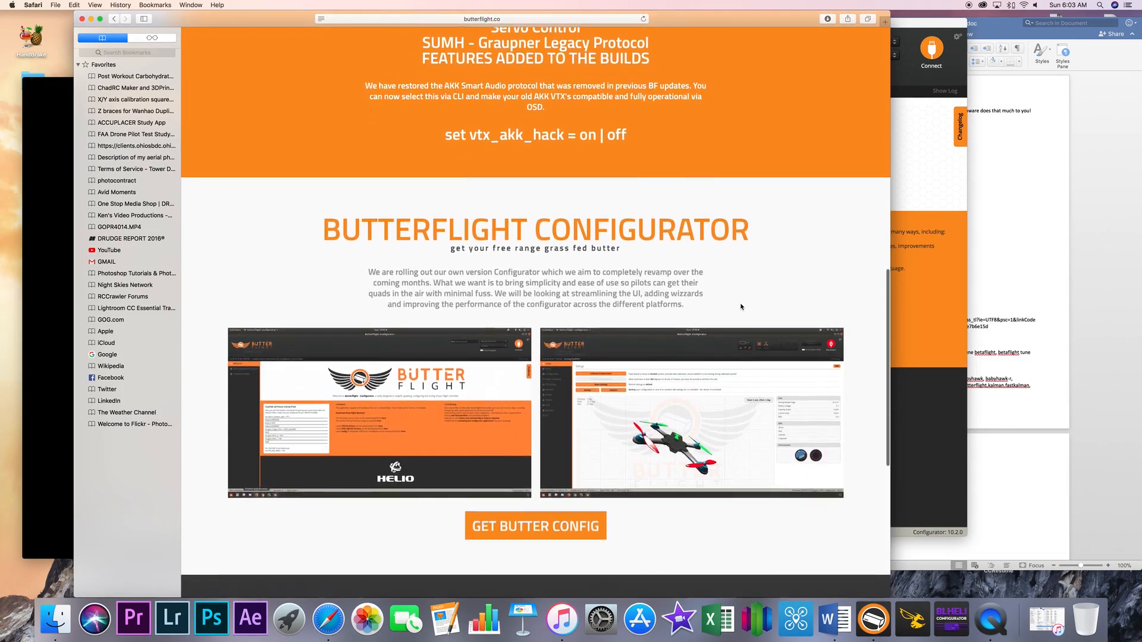
{"action": "scroll", "coordinate": [741, 307], "scroll_direction": "down", "scroll_amount": 4}
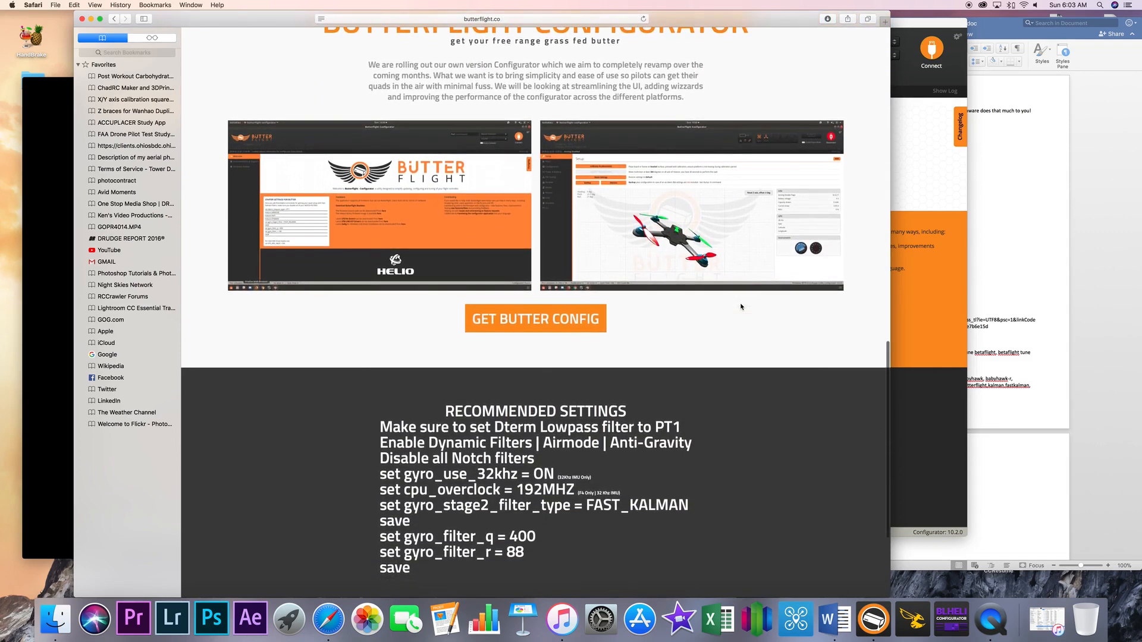
{"action": "scroll", "coordinate": [741, 307], "scroll_direction": "down", "scroll_amount": 1}
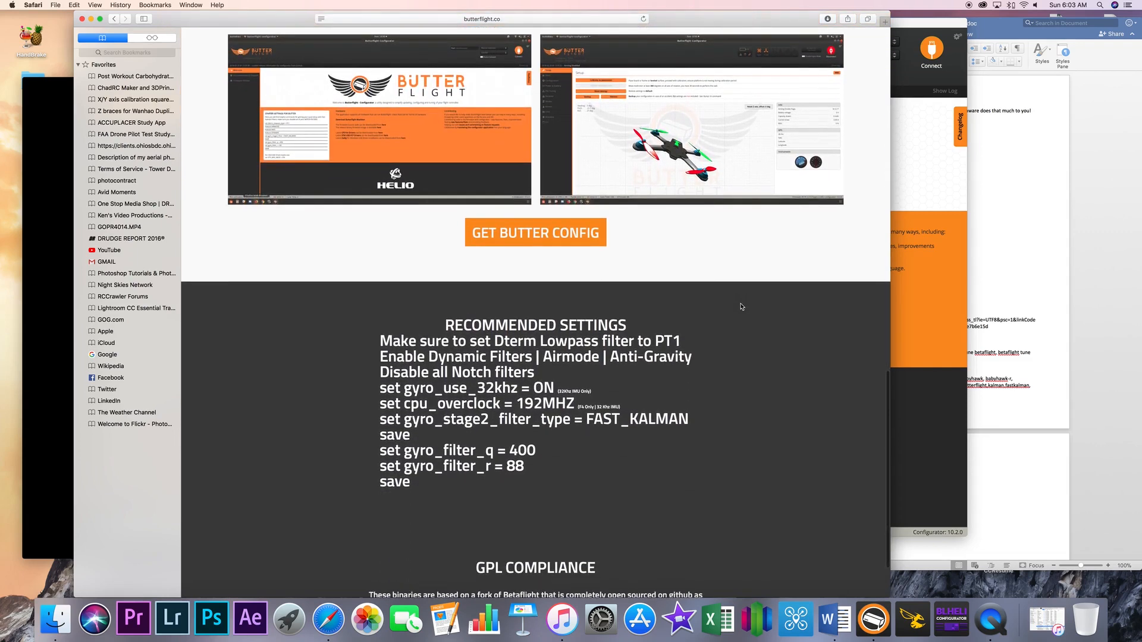
{"action": "scroll", "coordinate": [741, 307], "scroll_direction": "down", "scroll_amount": 1}
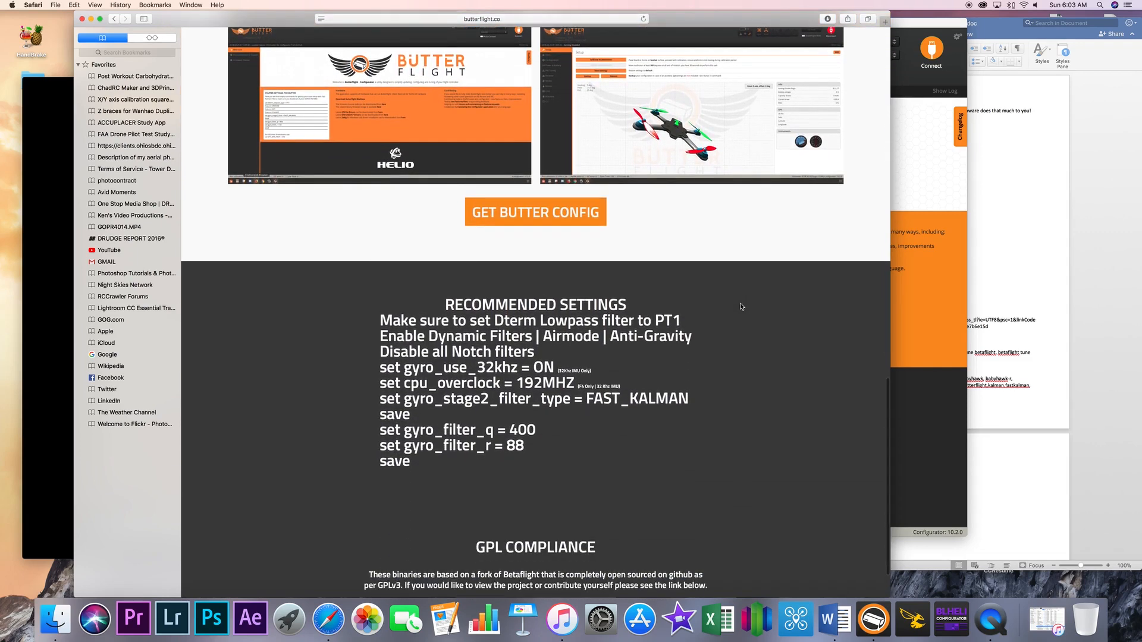
{"action": "scroll", "coordinate": [741, 307], "scroll_direction": "up", "scroll_amount": 1}
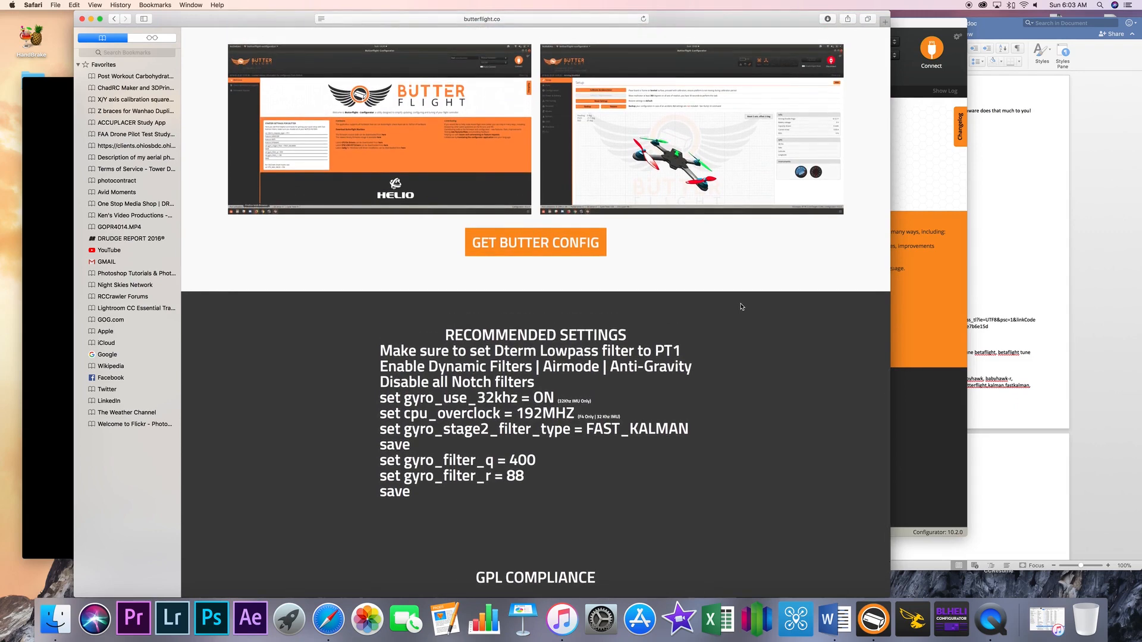
{"action": "scroll", "coordinate": [741, 306], "scroll_direction": "down", "scroll_amount": 3}
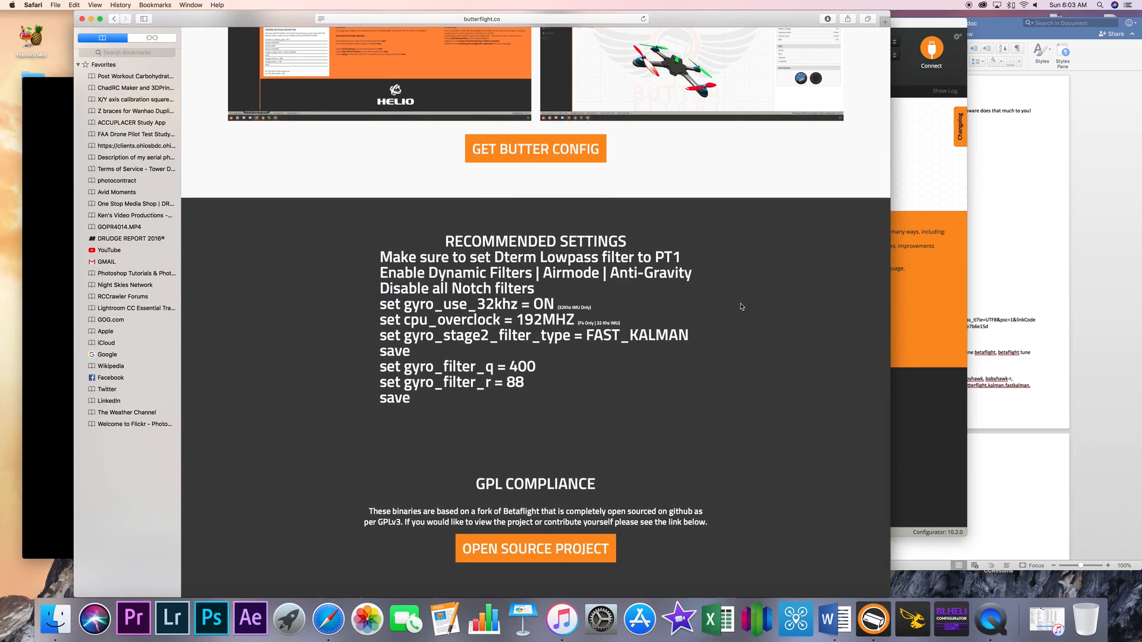
{"action": "scroll", "coordinate": [741, 307], "scroll_direction": "up", "scroll_amount": 5}
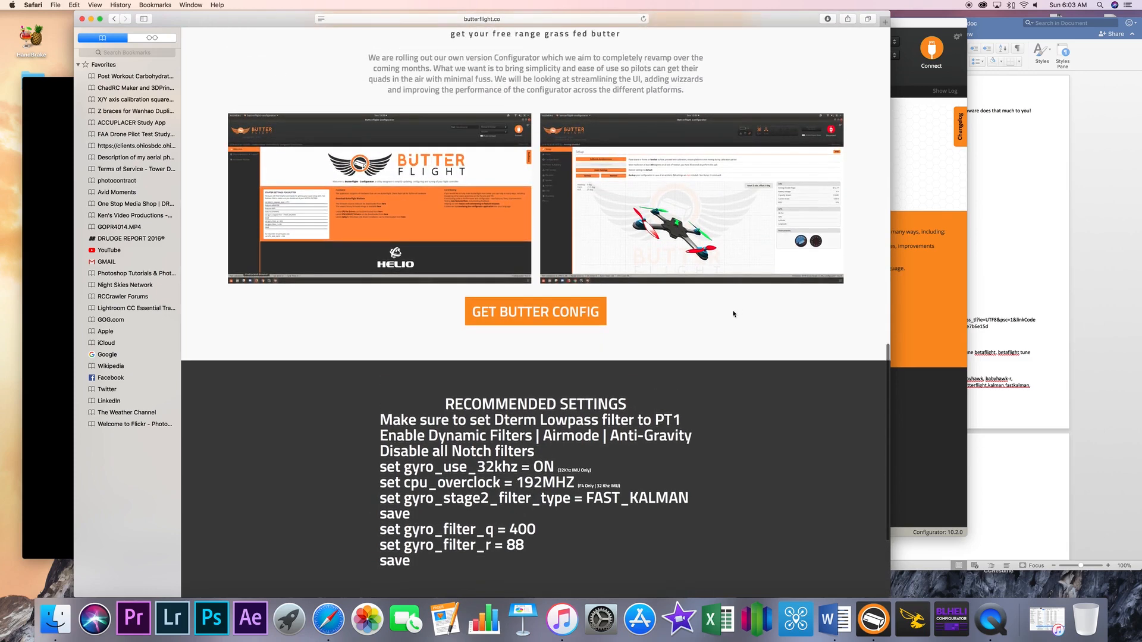
View the Butterflight-config download folder linked from the site and return to Butterflight Configurator in full screen.
{"action": "left_click", "coordinate": [508, 316]}
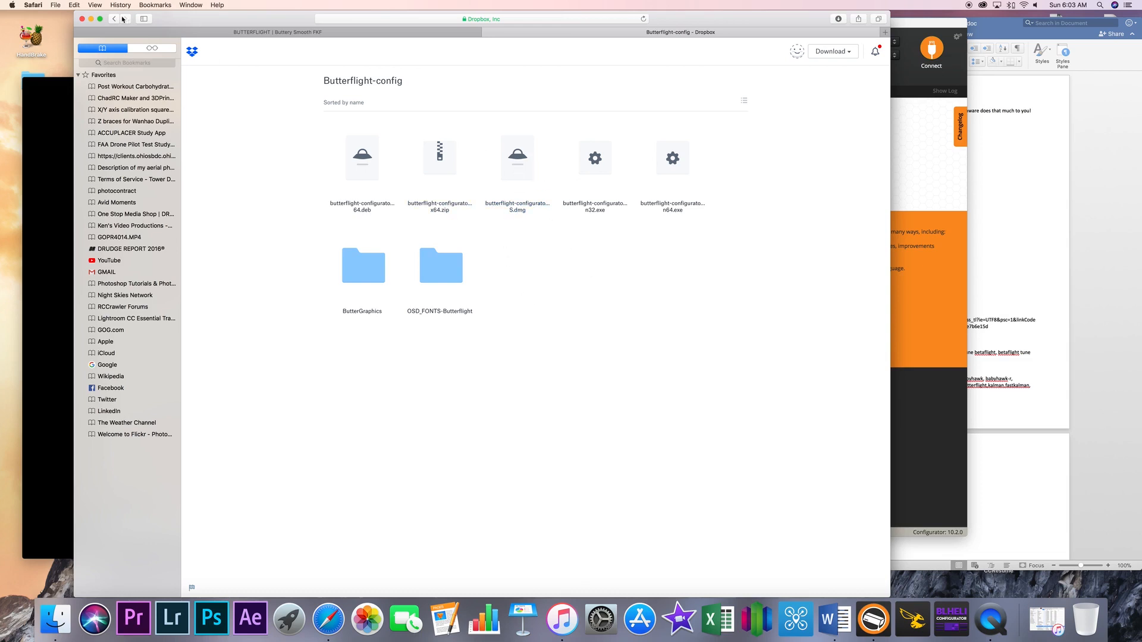
{"action": "left_click", "coordinate": [91, 19]}
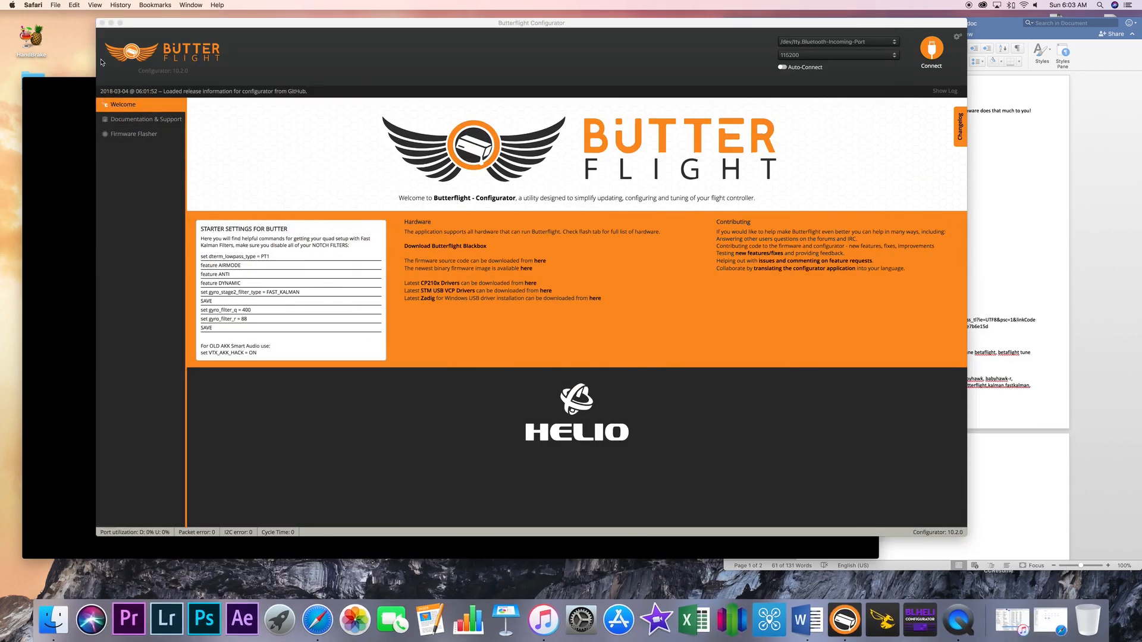
{"action": "left_click", "coordinate": [122, 25]}
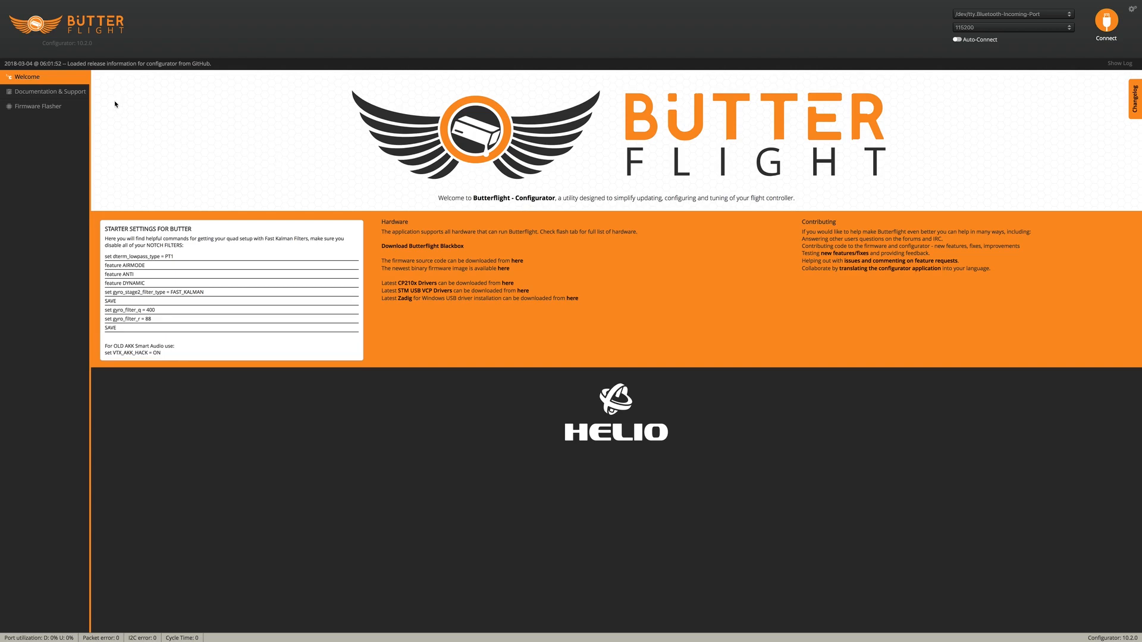
In the firmware flasher, choose version 3.4.1 (release-candidate) for CLRACINGF4 and turn off the manual baud rate.
{"action": "left_click", "coordinate": [27, 107]}
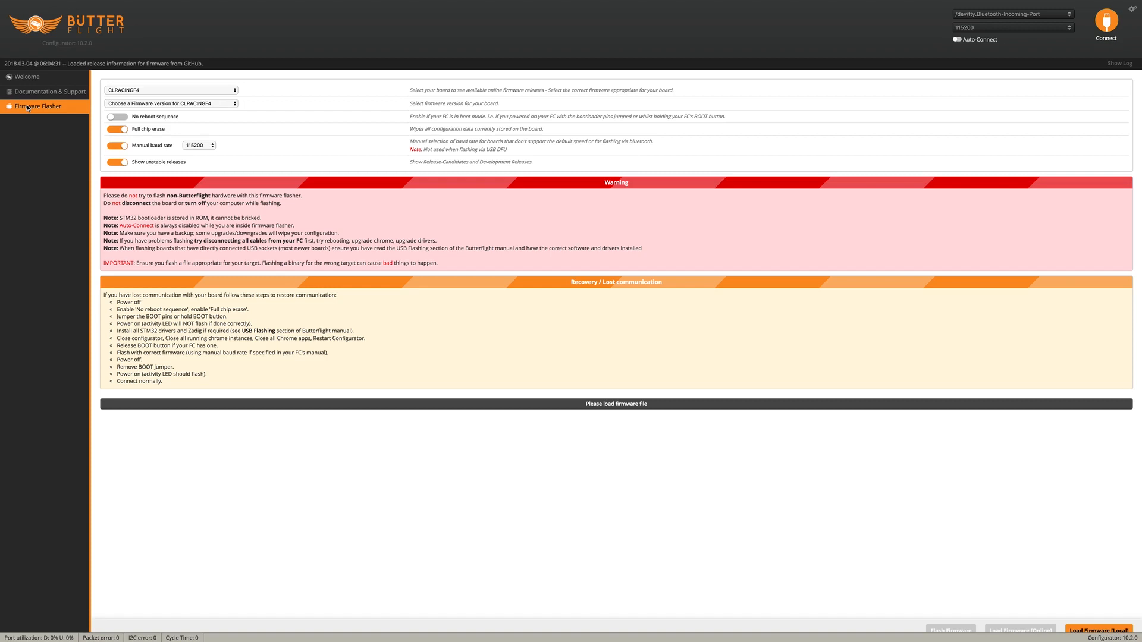
{"action": "left_click", "coordinate": [241, 105]}
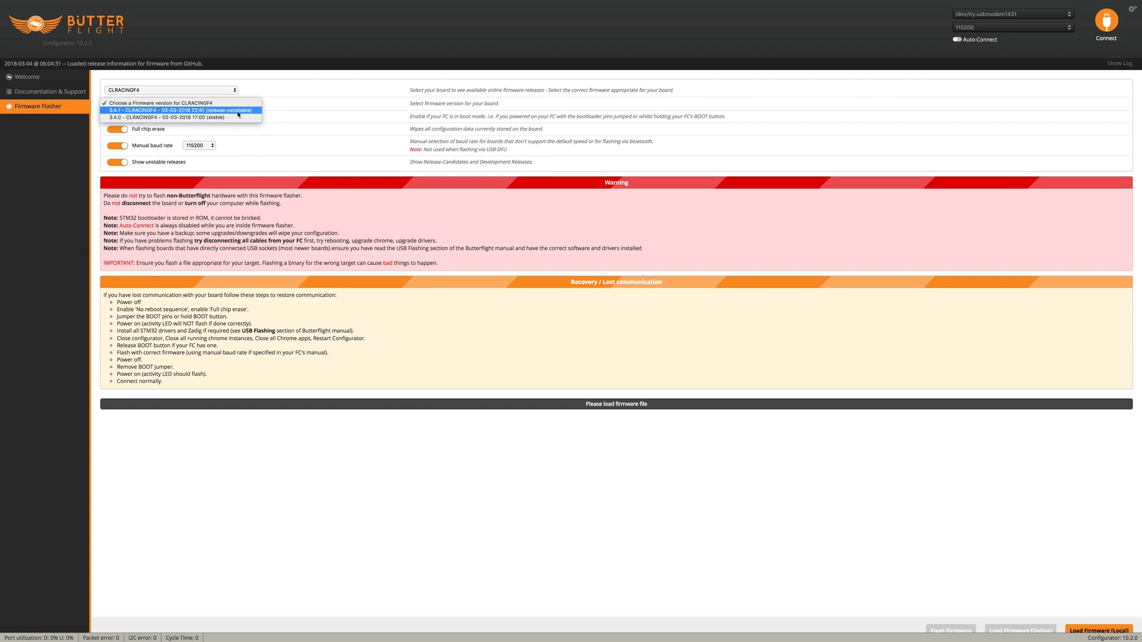
{"action": "left_click", "coordinate": [238, 111]}
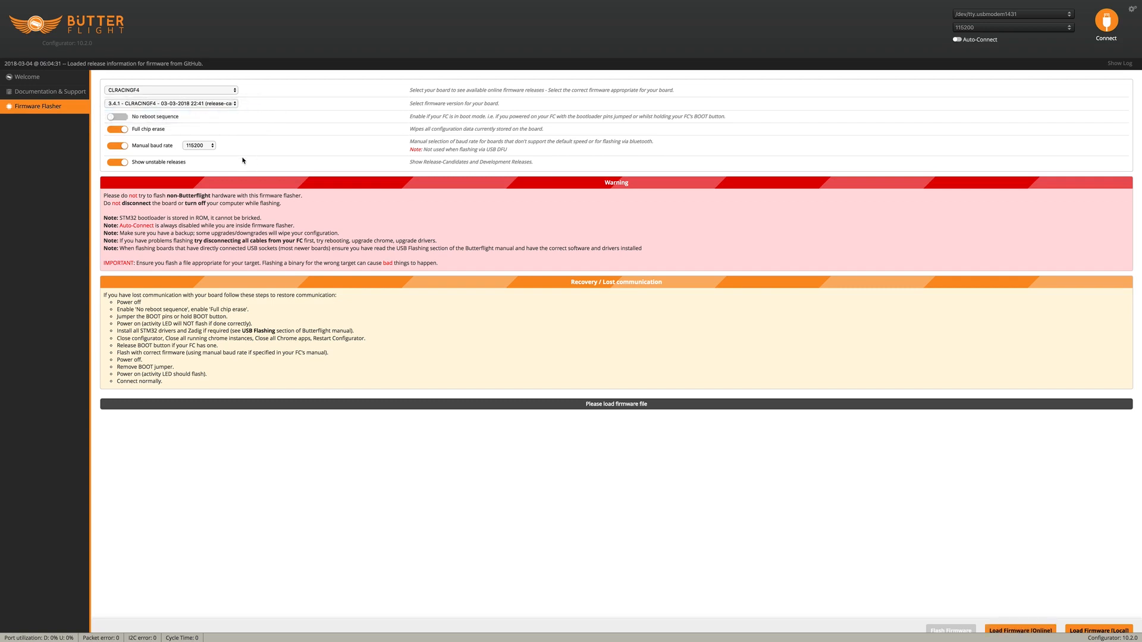
{"action": "left_click", "coordinate": [123, 147]}
Load the selected 3.4.1 firmware online and flash it to the board.
{"action": "left_click", "coordinate": [1011, 630]}
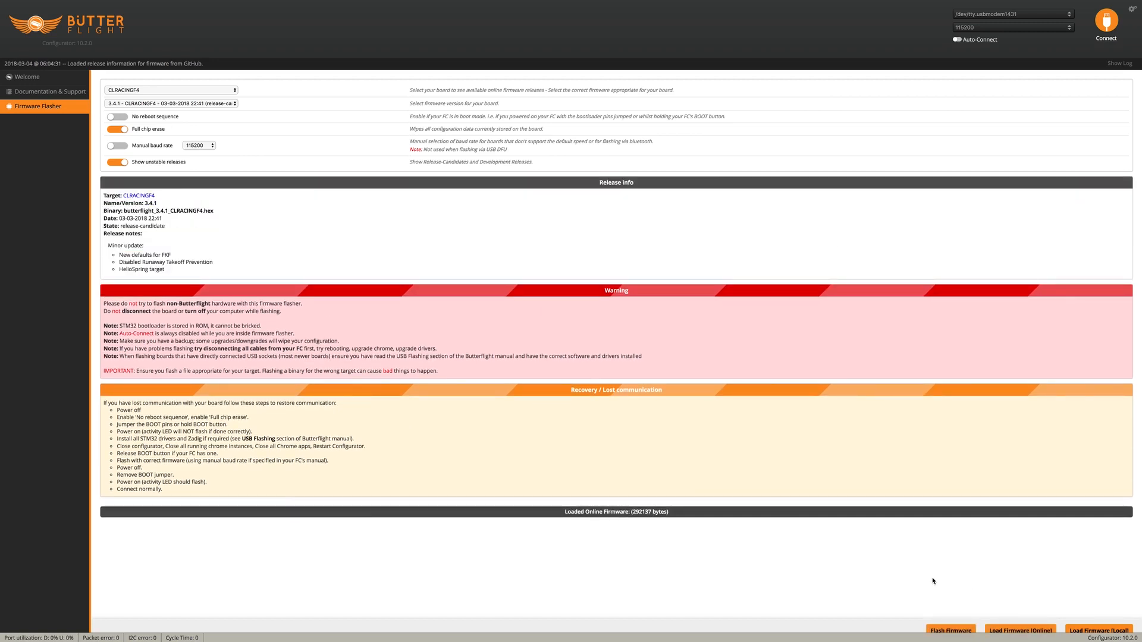
{"action": "left_click", "coordinate": [944, 631]}
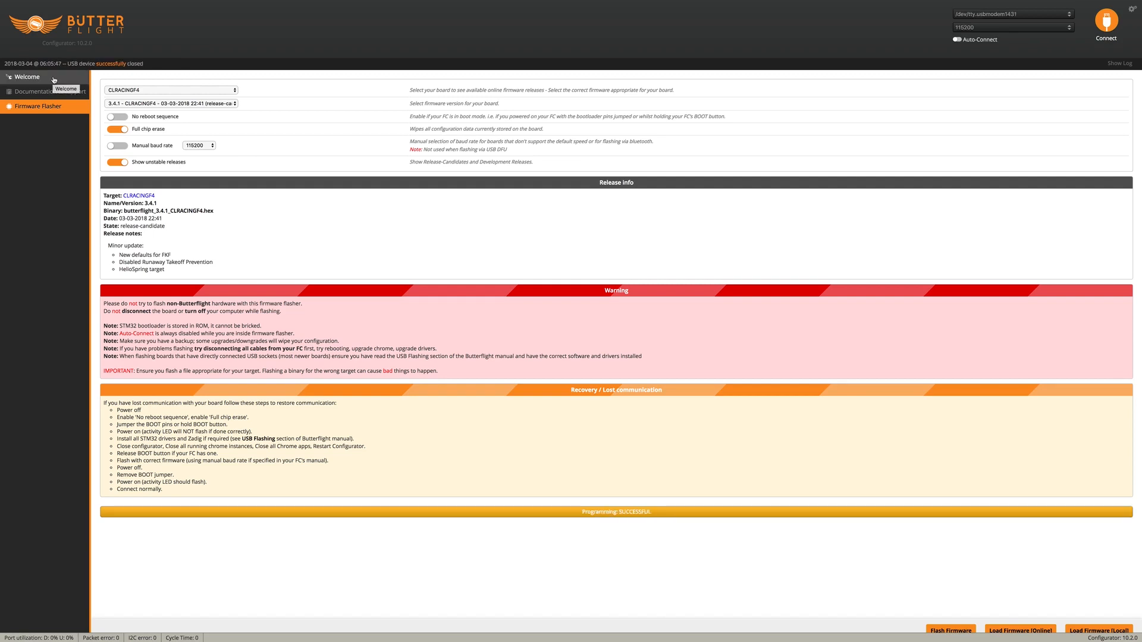
{"action": "left_click", "coordinate": [53, 78]}
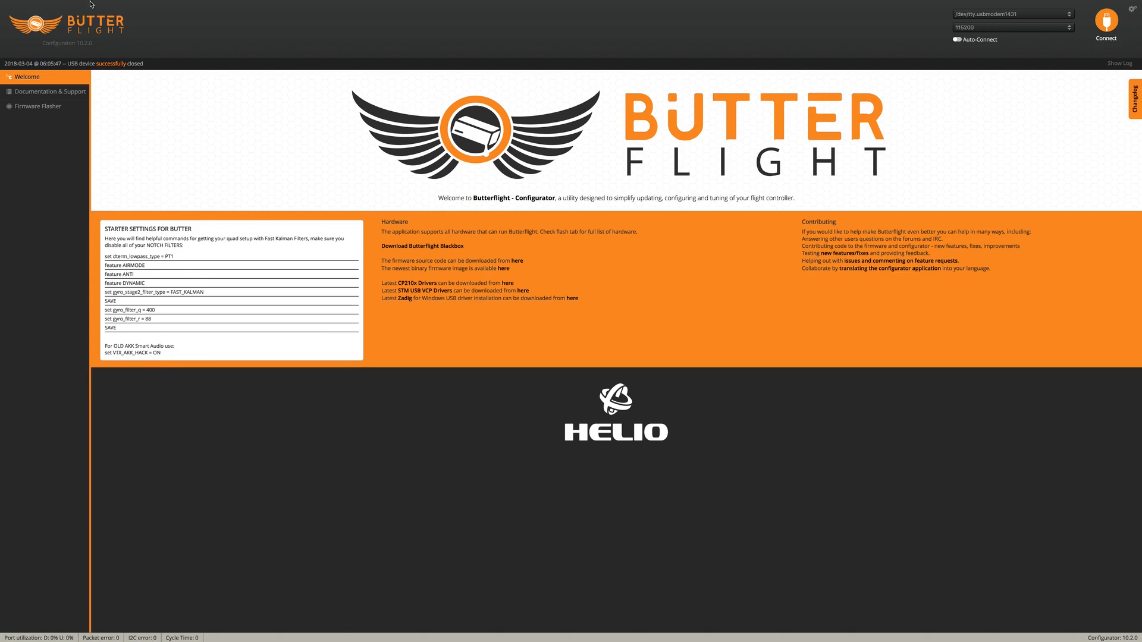
Switch to the butterflight.co page in Safari and review the recommended gyro_use_32khz and cpu_overclock commands.
{"action": "mouse_move", "coordinate": [108, 5]}
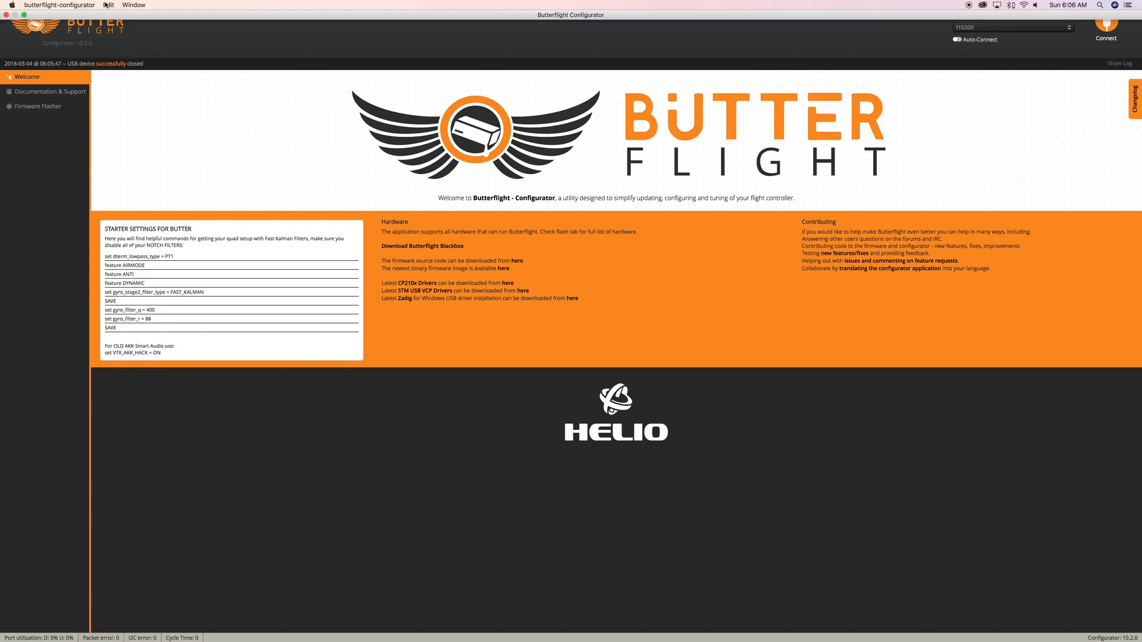
{"action": "left_click", "coordinate": [23, 15]}
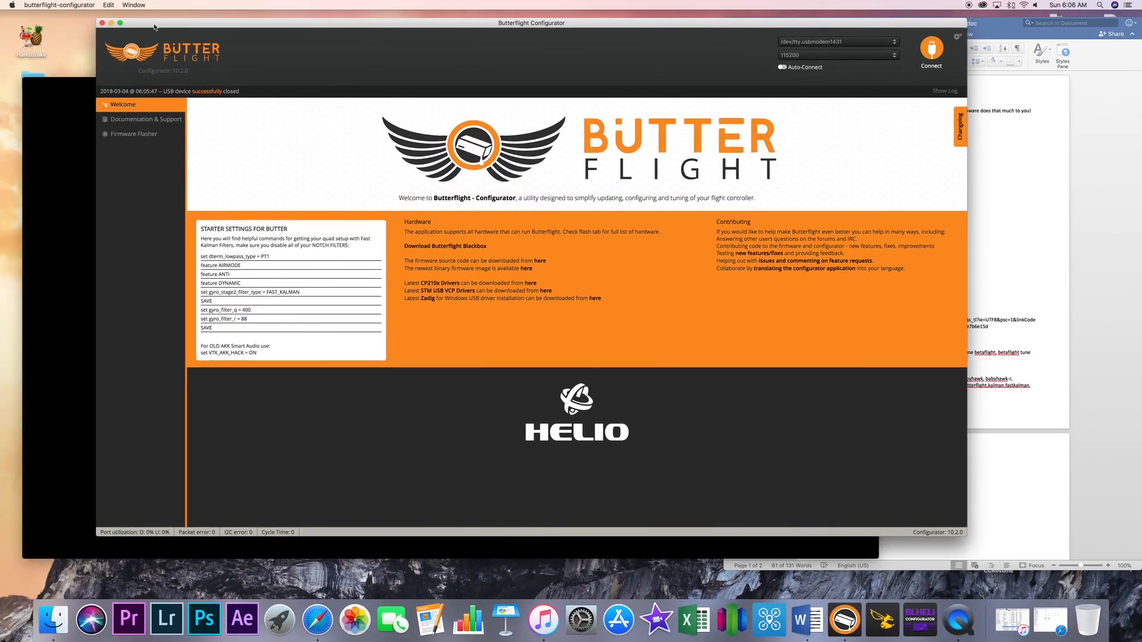
{"action": "left_click", "coordinate": [314, 634]}
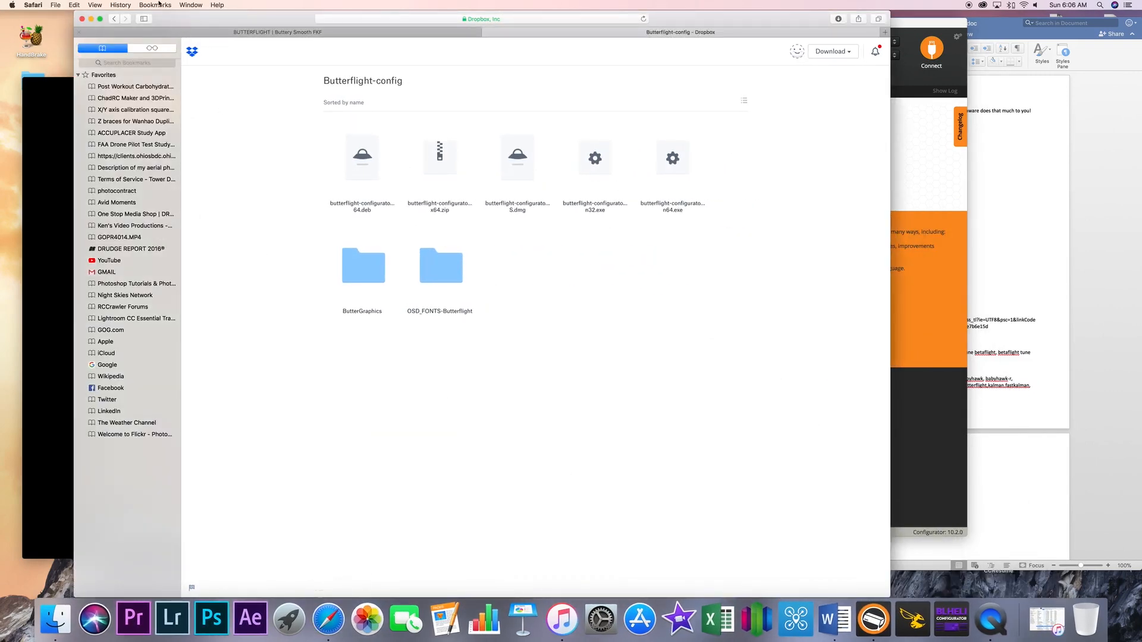
{"action": "left_click", "coordinate": [112, 19]}
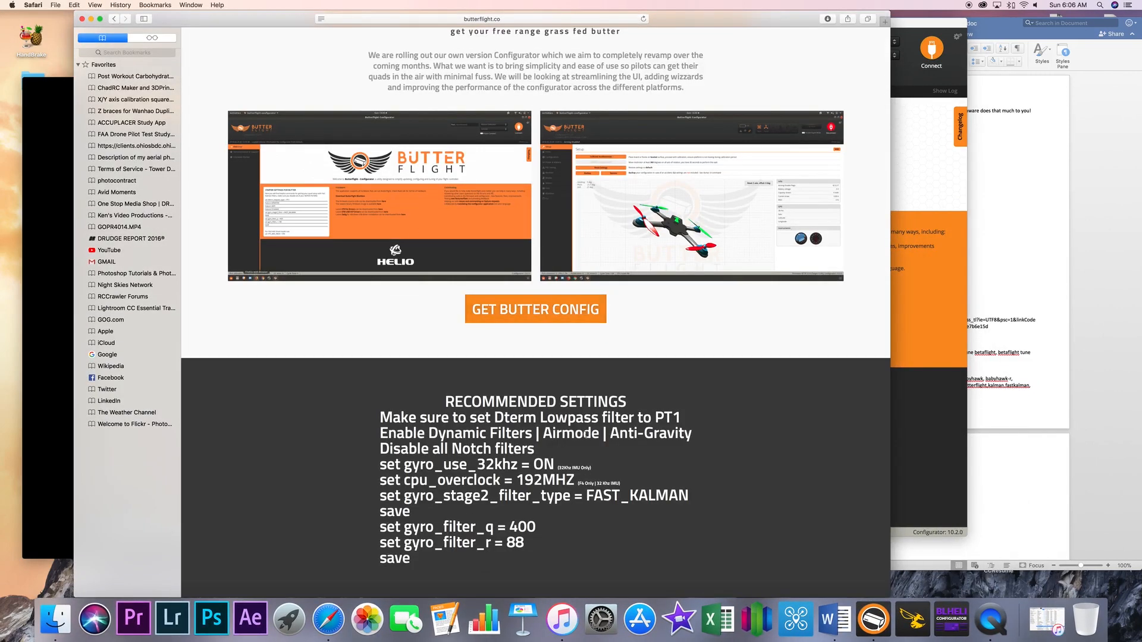
{"action": "scroll", "coordinate": [589, 436], "scroll_direction": "down", "scroll_amount": 2}
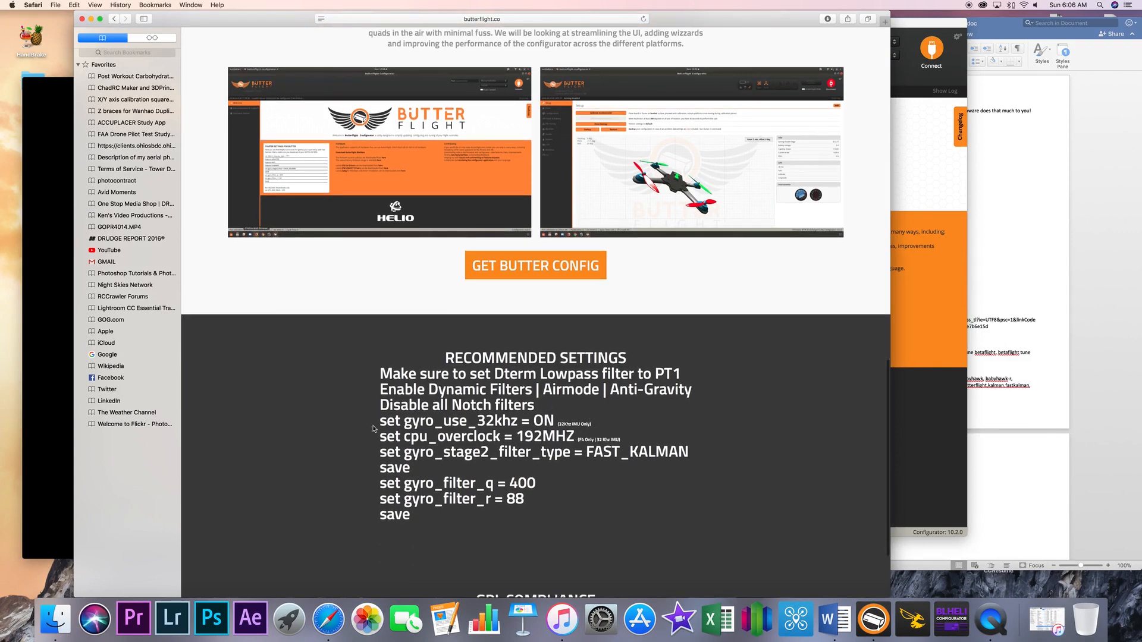
{"action": "left_click_drag", "start_coordinate": [379, 418], "coordinate": [628, 438]}
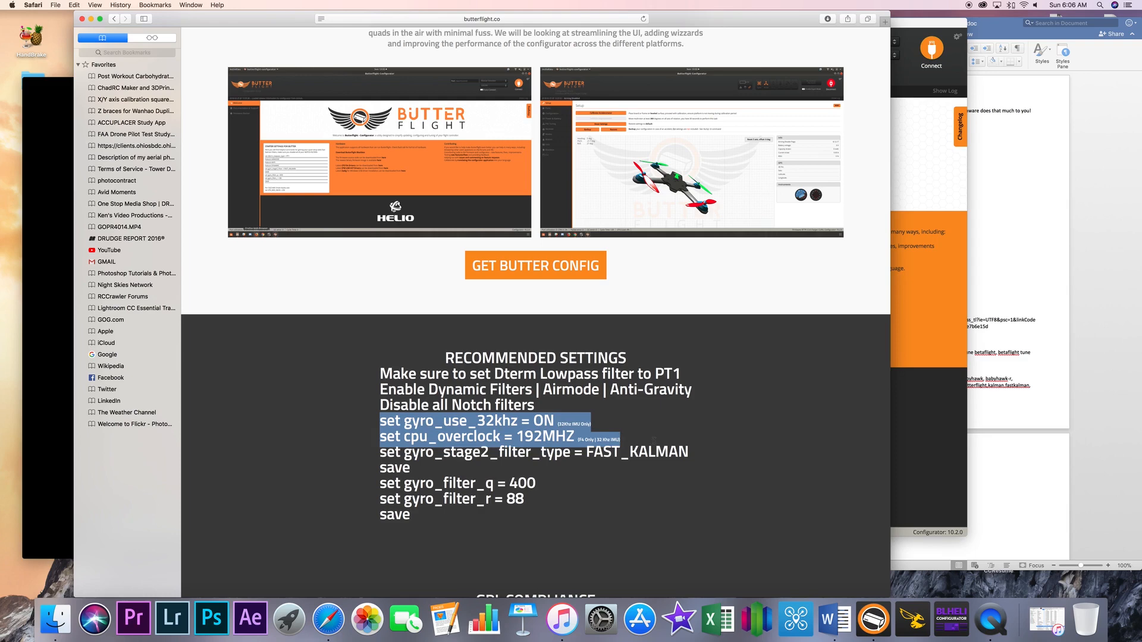
{"action": "left_click", "coordinate": [731, 436]}
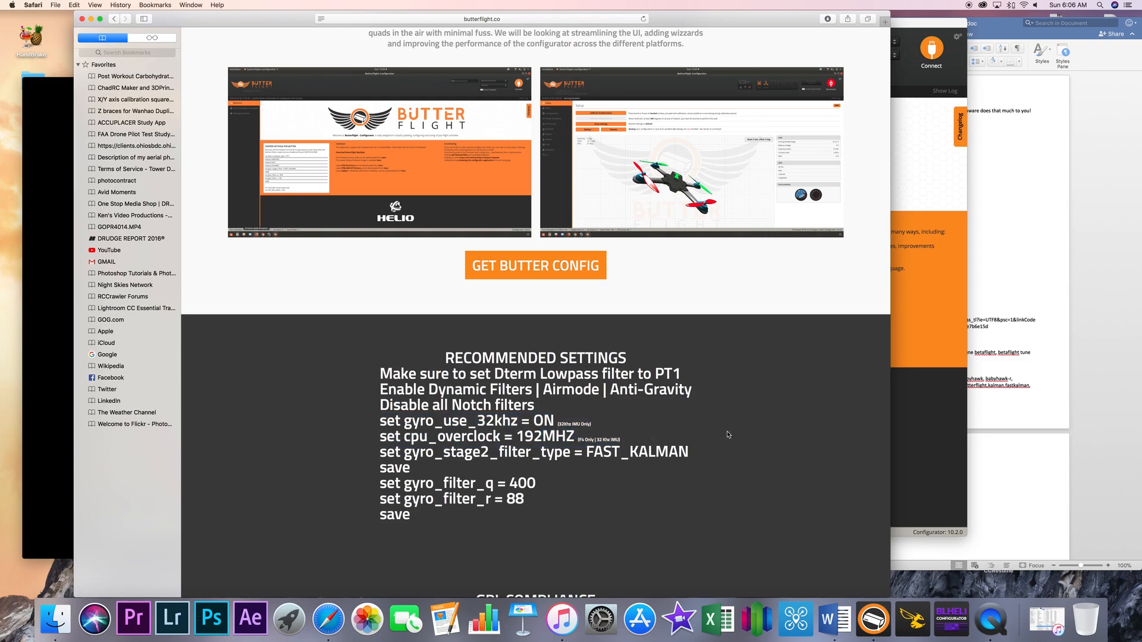
Switch to Butterflight Configurator and connect to the flight controller.
{"action": "left_click", "coordinate": [915, 176]}
{"action": "left_click", "coordinate": [931, 47]}
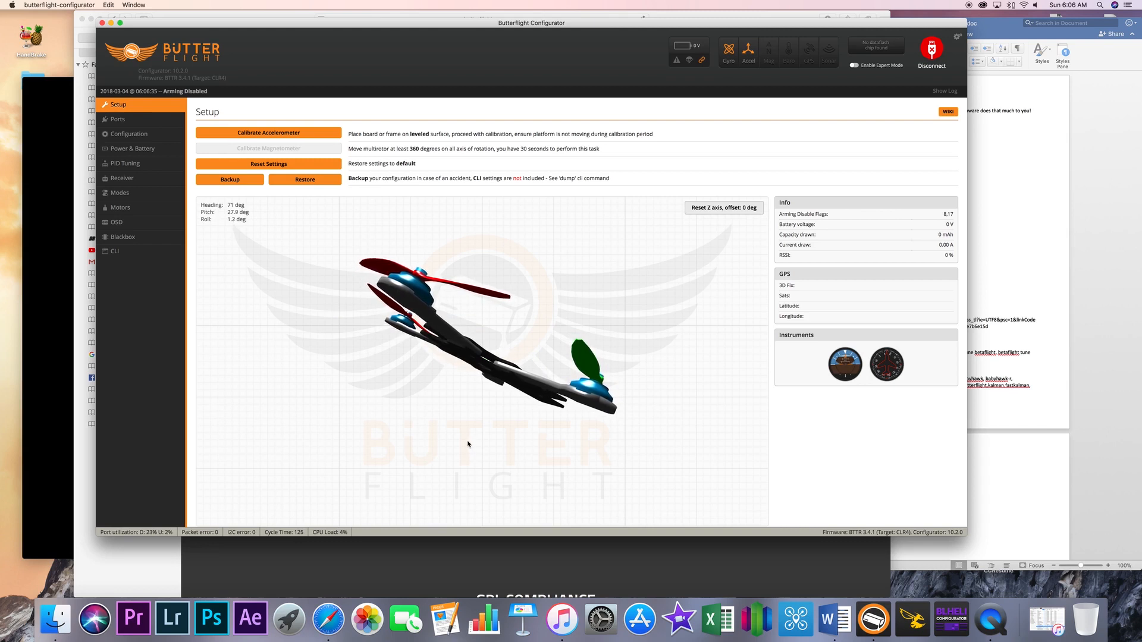
Review the flight controller's power and battery, ports and configuration settings, including the available ESC/Motor protocols.
{"action": "left_click", "coordinate": [132, 148]}
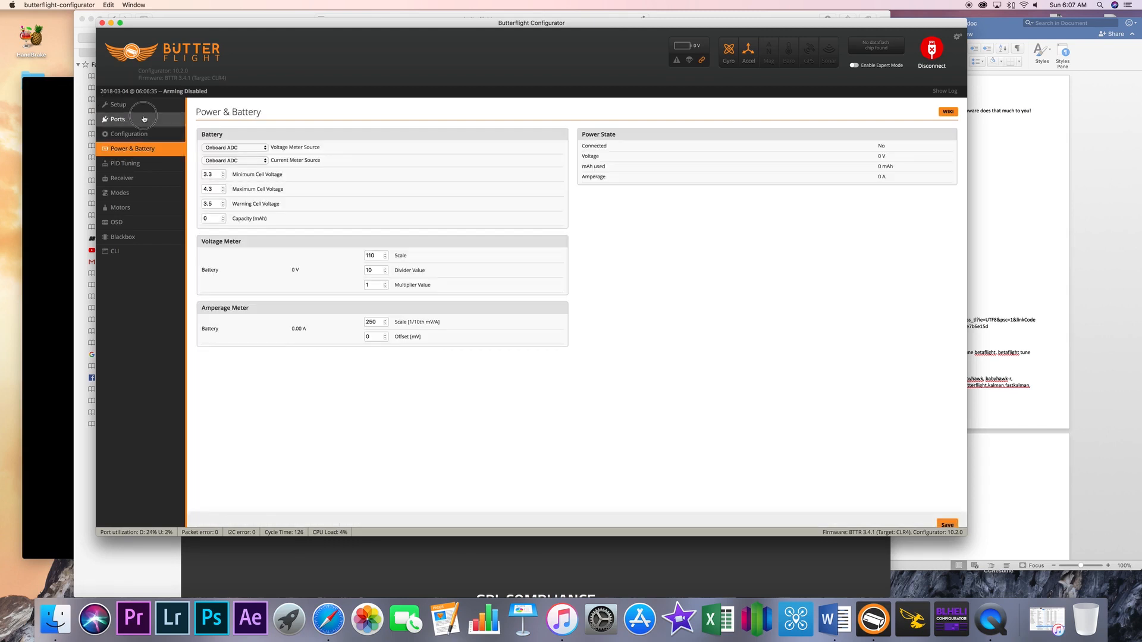
{"action": "left_click", "coordinate": [142, 118]}
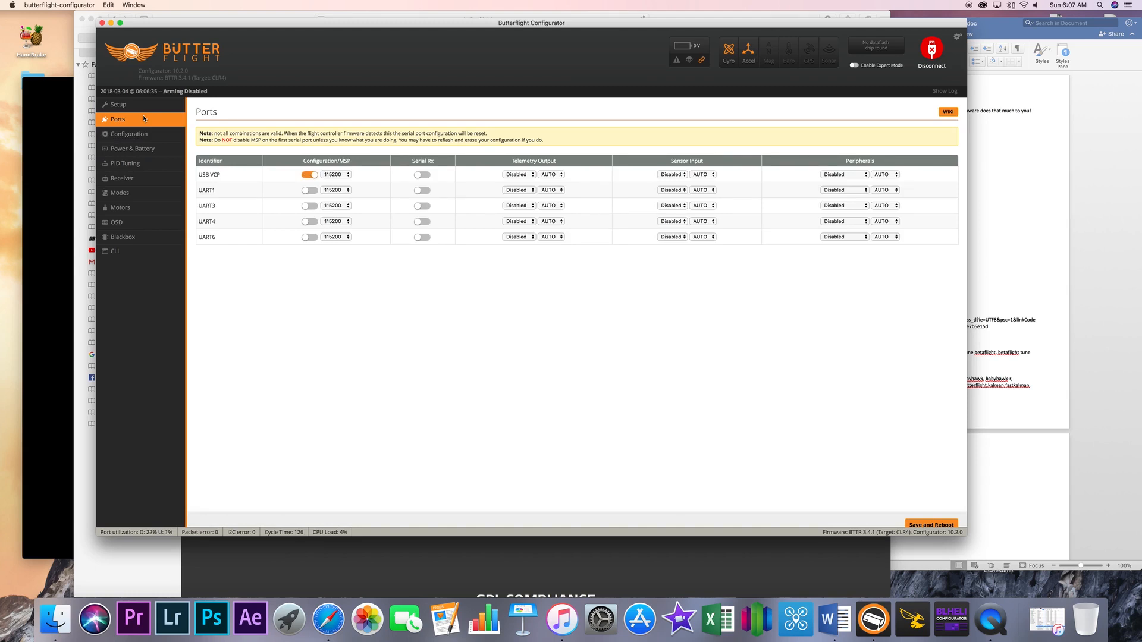
{"action": "left_click", "coordinate": [146, 134]}
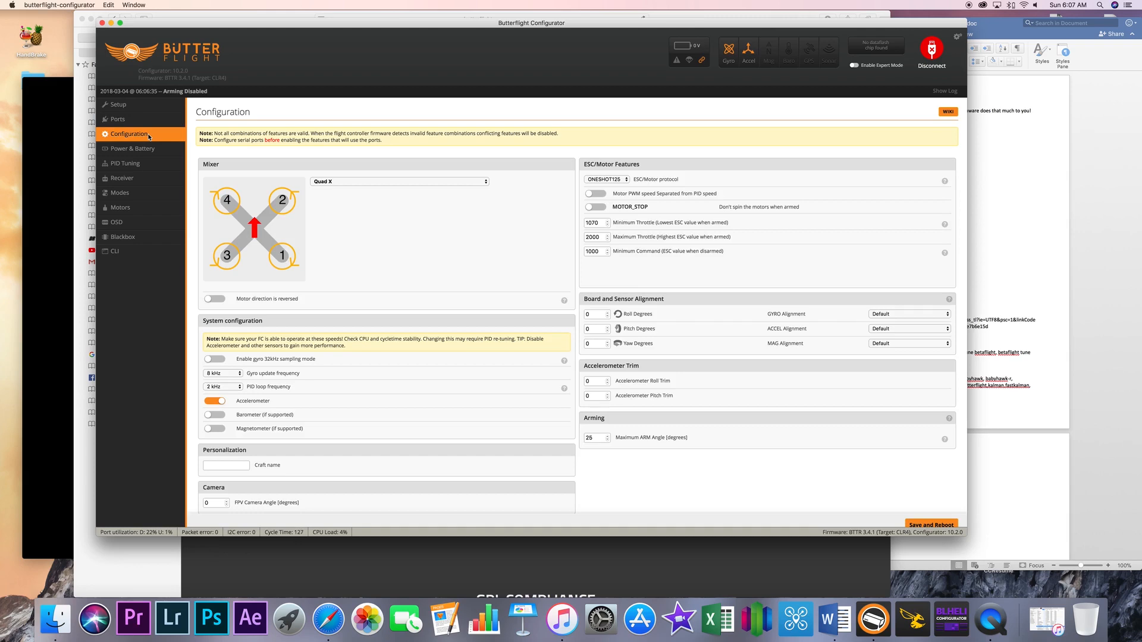
{"action": "scroll", "coordinate": [420, 312], "scroll_direction": "down", "scroll_amount": 3}
{"action": "scroll", "coordinate": [452, 298], "scroll_direction": "up", "scroll_amount": 3}
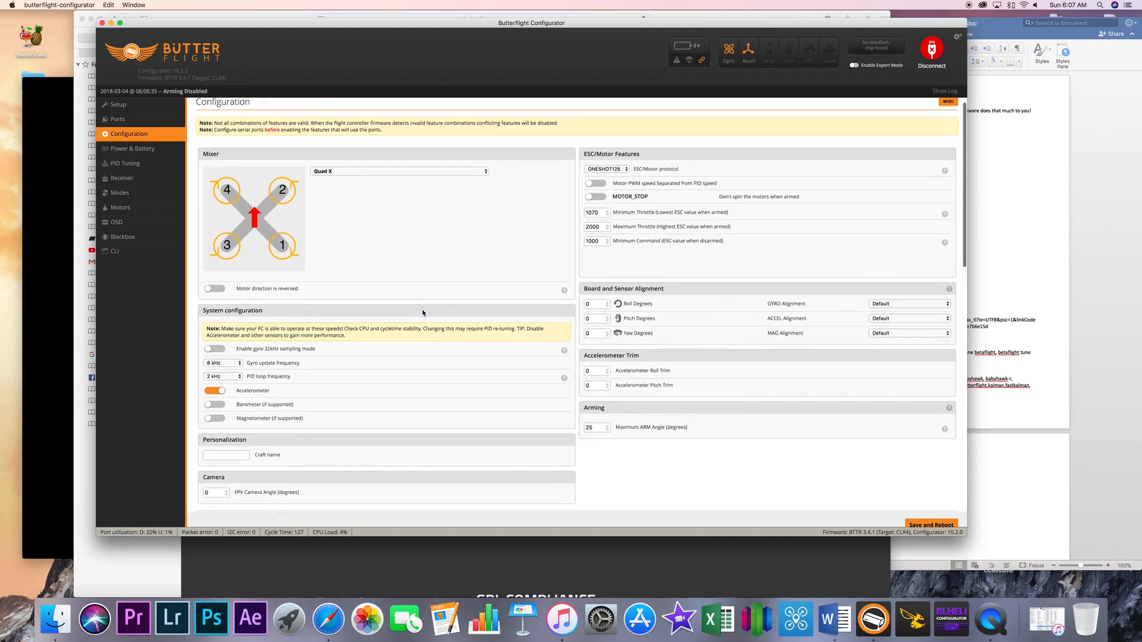
{"action": "scroll", "coordinate": [496, 274], "scroll_direction": "down", "scroll_amount": 1}
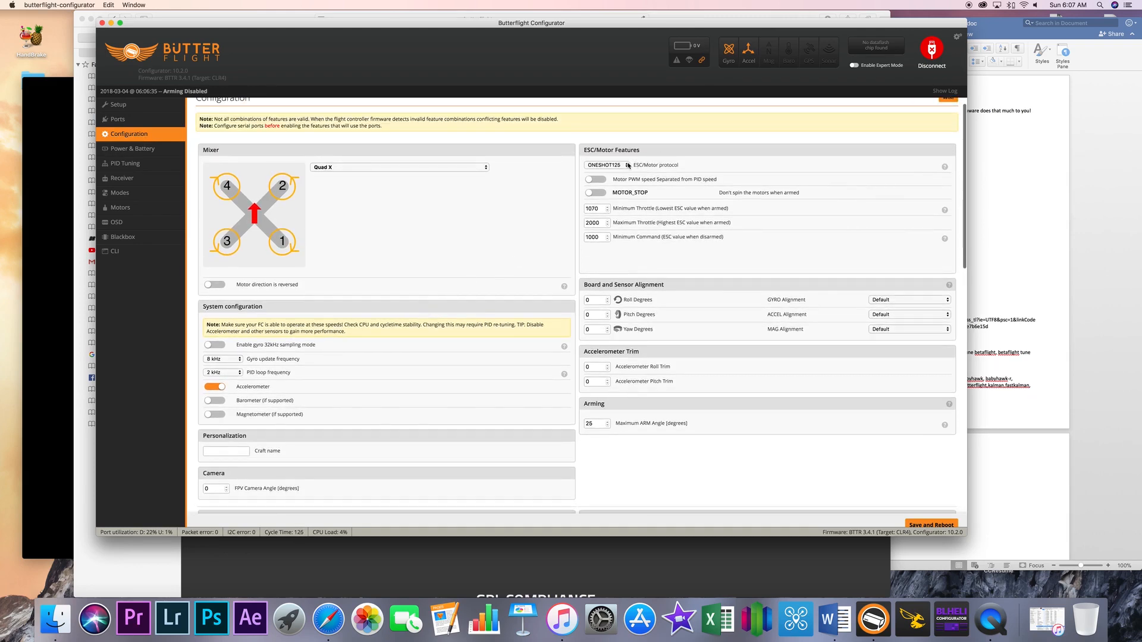
{"action": "left_click", "coordinate": [628, 166]}
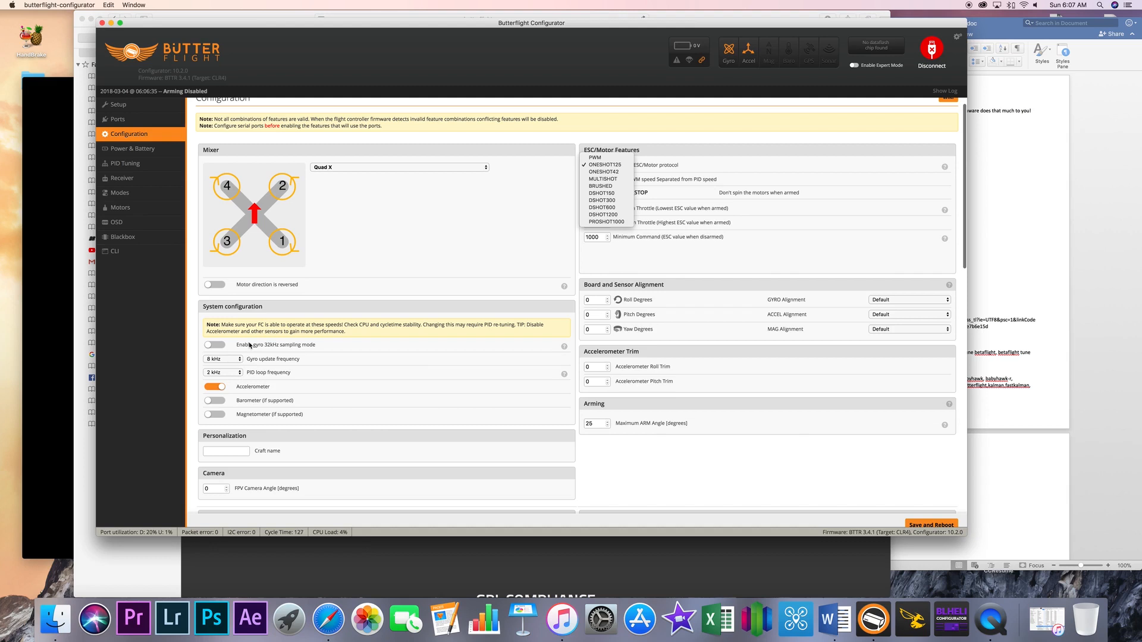
{"action": "left_click", "coordinate": [209, 347]}
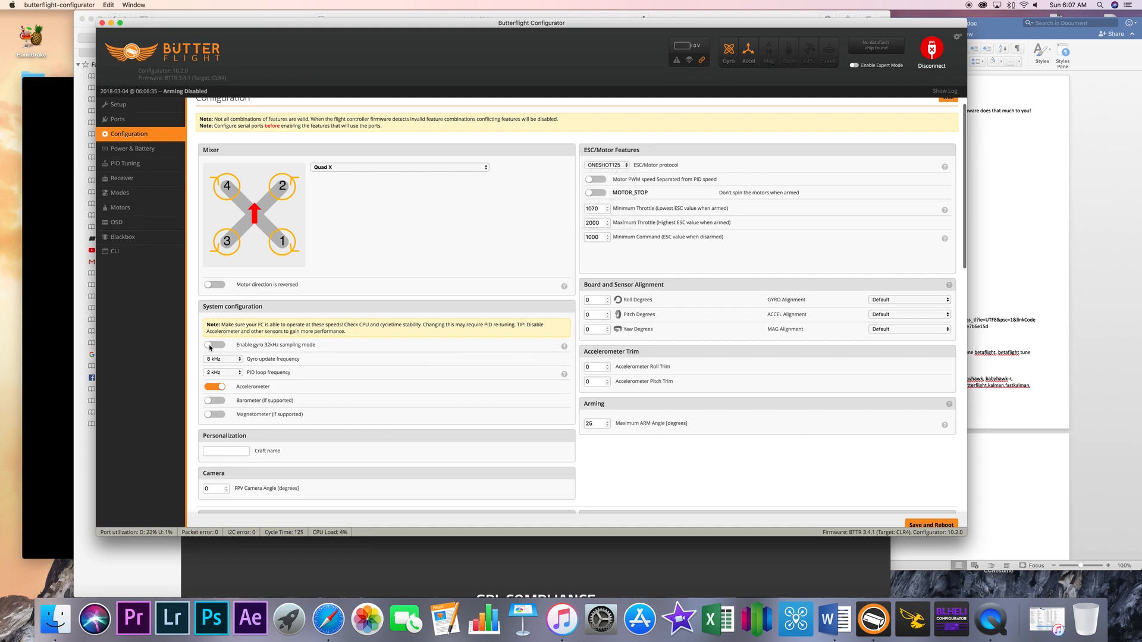
Try gyro 32kHz sampling mode, check the PID loop frequency choices it offers, and switch the mode back off.
{"action": "left_click", "coordinate": [213, 346]}
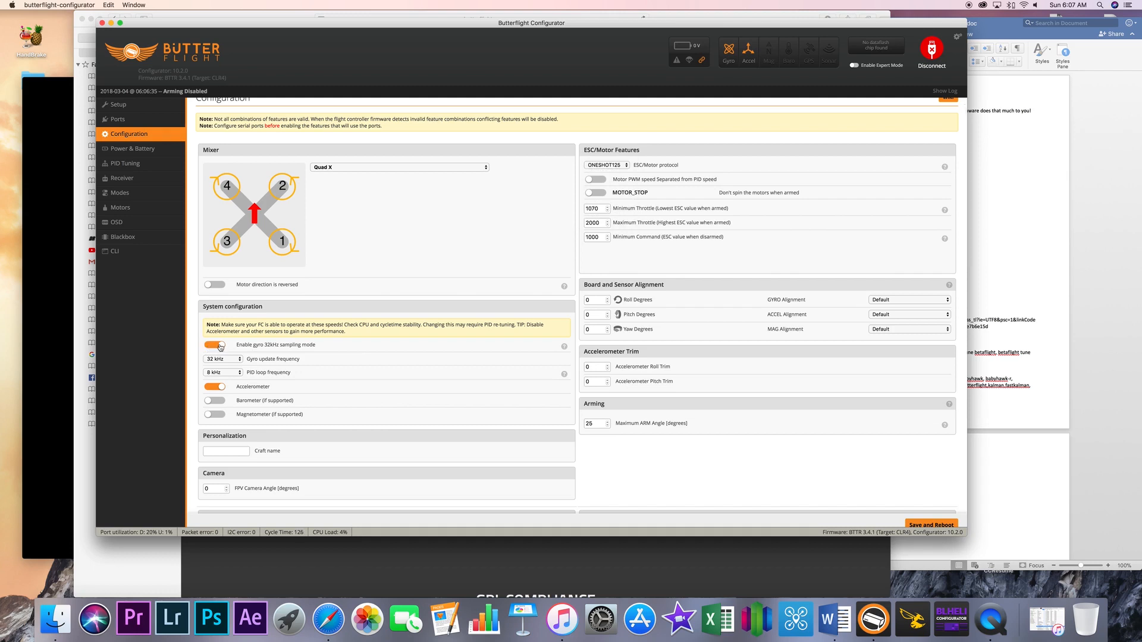
{"action": "left_click", "coordinate": [240, 372]}
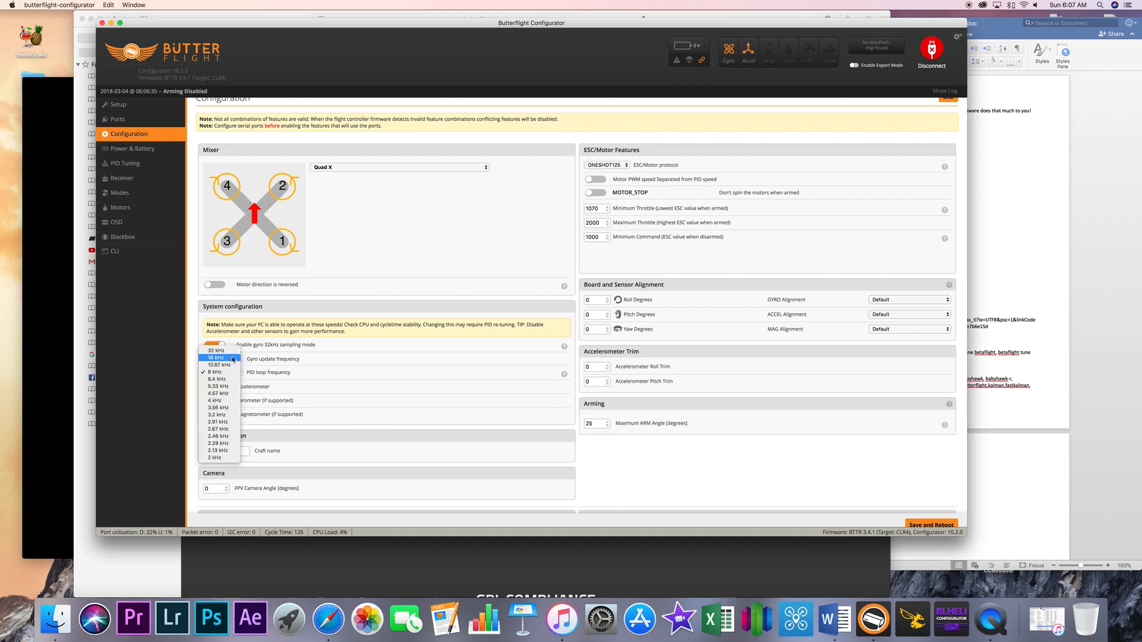
{"action": "left_click", "coordinate": [302, 390]}
{"action": "left_click", "coordinate": [214, 345]}
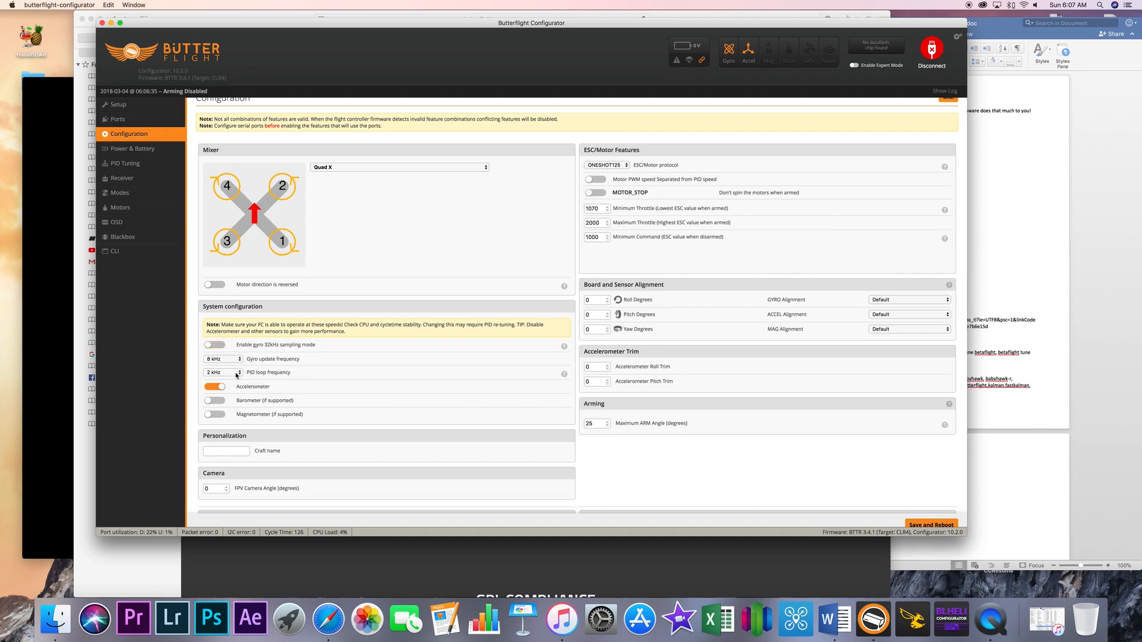
Change the PID loop frequency, enable TELEMETRY, AIRMODE, ANTI_GRAVITY and DYNAMIC_FILTER, and save the configuration with a reboot.
{"action": "left_click", "coordinate": [232, 373]}
{"action": "left_click", "coordinate": [229, 351]}
{"action": "scroll", "coordinate": [418, 386], "scroll_direction": "down", "scroll_amount": 10}
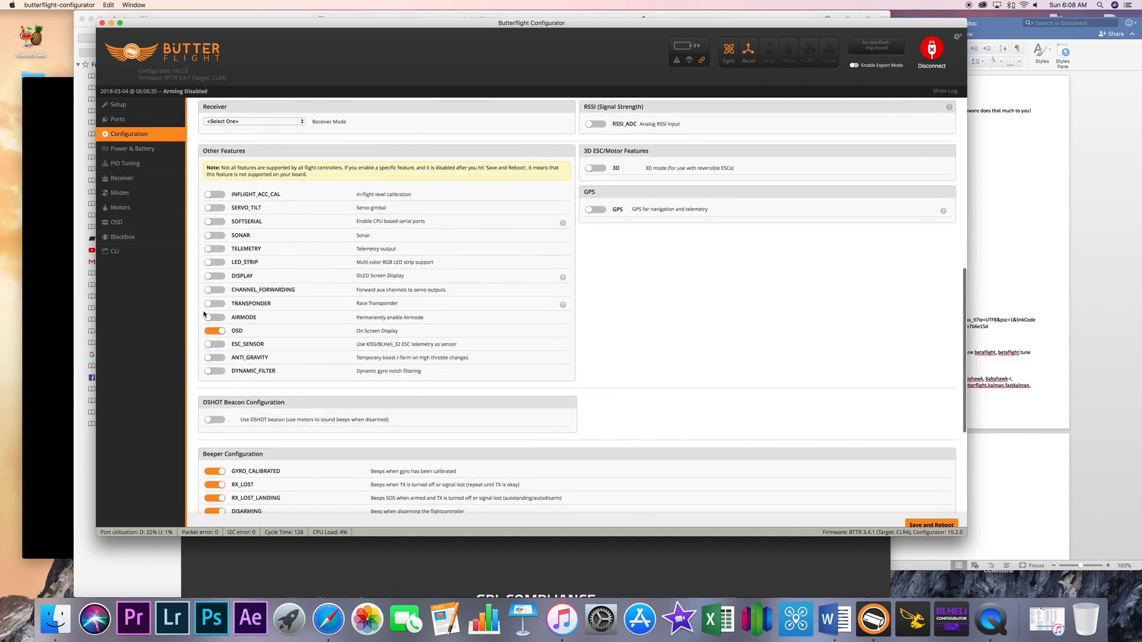
{"action": "left_click", "coordinate": [212, 250]}
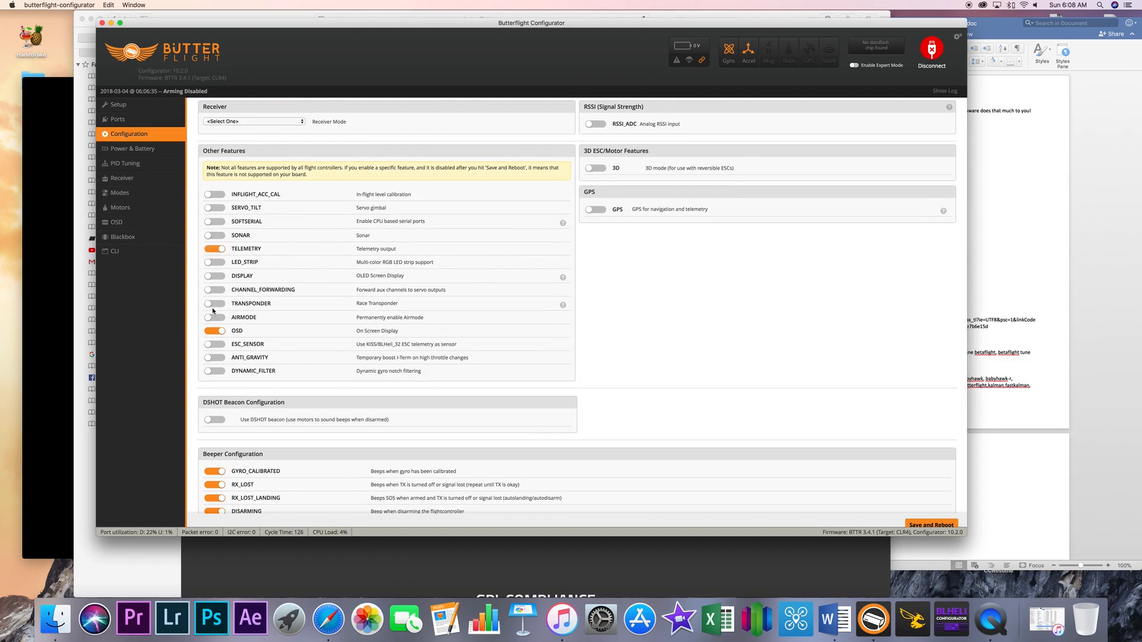
{"action": "left_click", "coordinate": [207, 318]}
{"action": "left_click", "coordinate": [210, 360]}
{"action": "left_click", "coordinate": [212, 371]}
{"action": "left_click", "coordinate": [918, 524]}
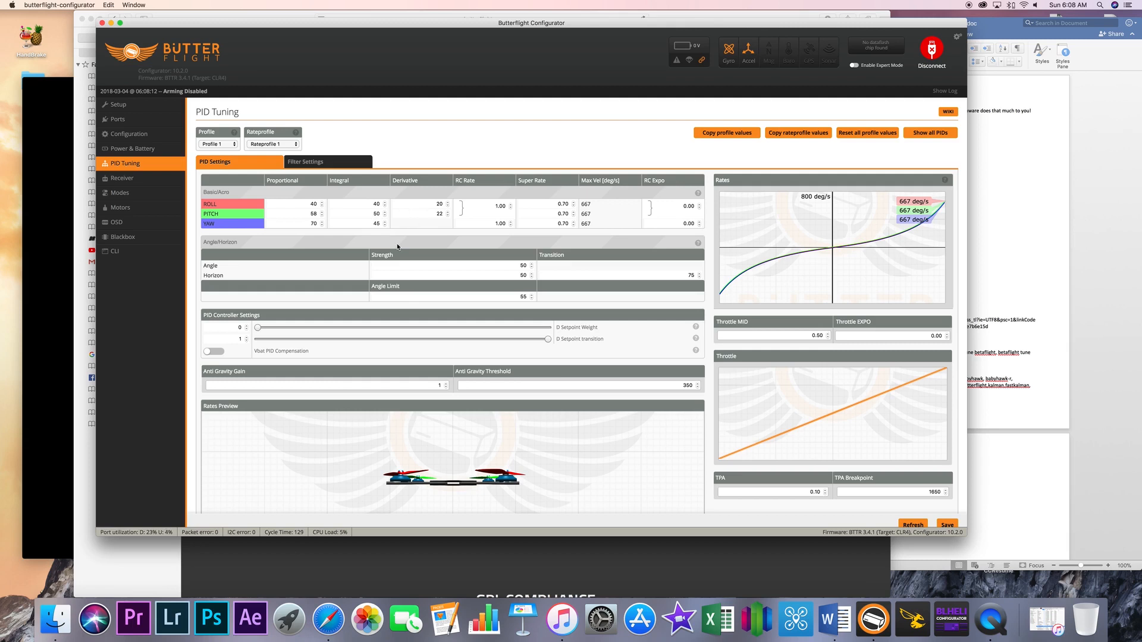
Disable the D Term notch filter in the PID tuning filter settings and save.
{"action": "left_click", "coordinate": [337, 164]}
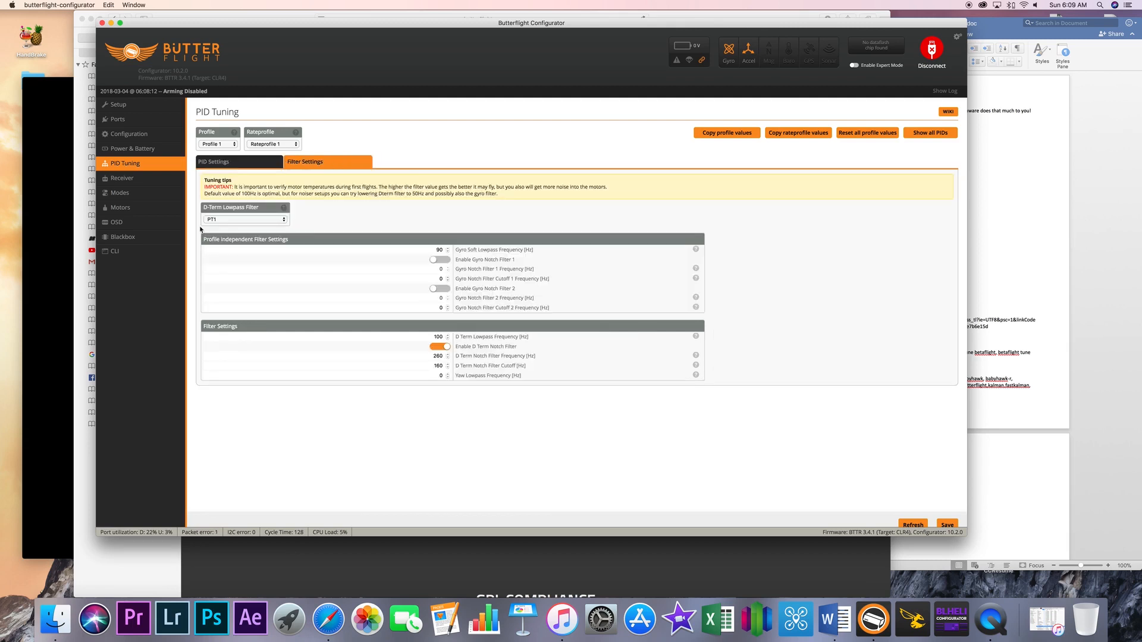
{"action": "left_click", "coordinate": [445, 347]}
{"action": "left_click", "coordinate": [945, 525]}
{"action": "left_click", "coordinate": [266, 160]}
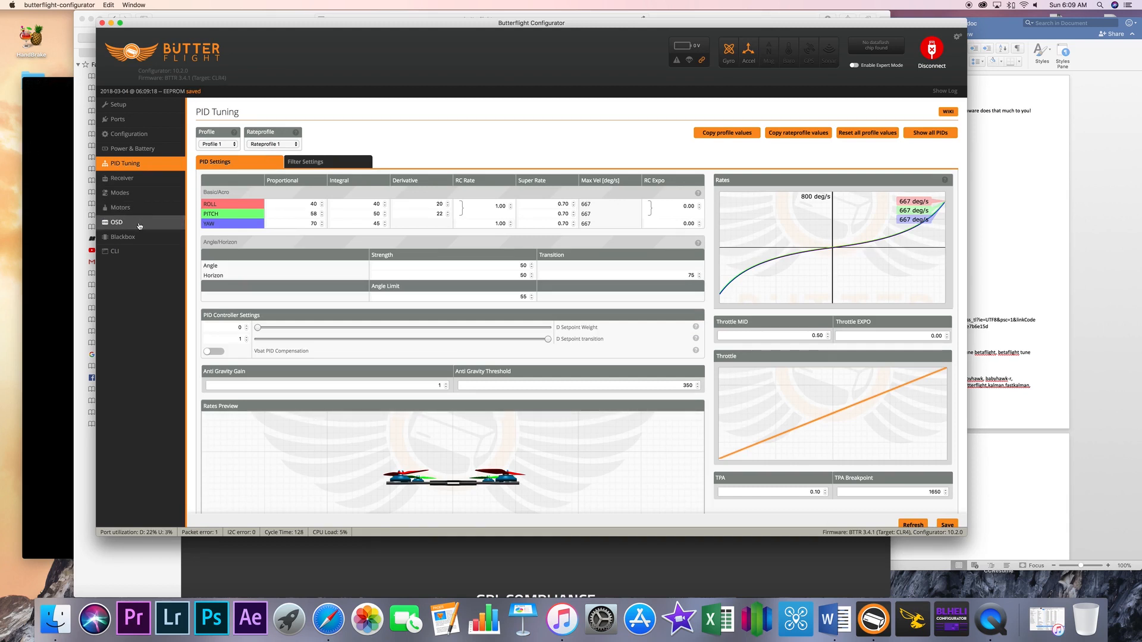
Disconnect from the flight controller and copy the starter command "set gyro_stage2_filter_type = FAST_KALMAN" from the welcome page.
{"action": "left_click", "coordinate": [150, 254]}
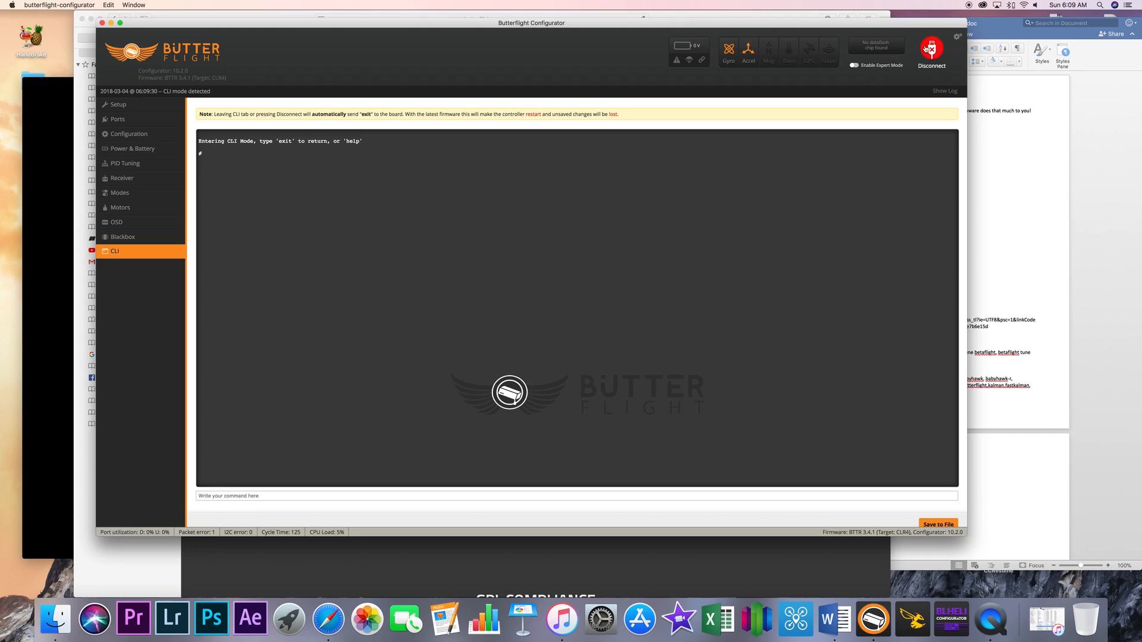
{"action": "left_click", "coordinate": [929, 49]}
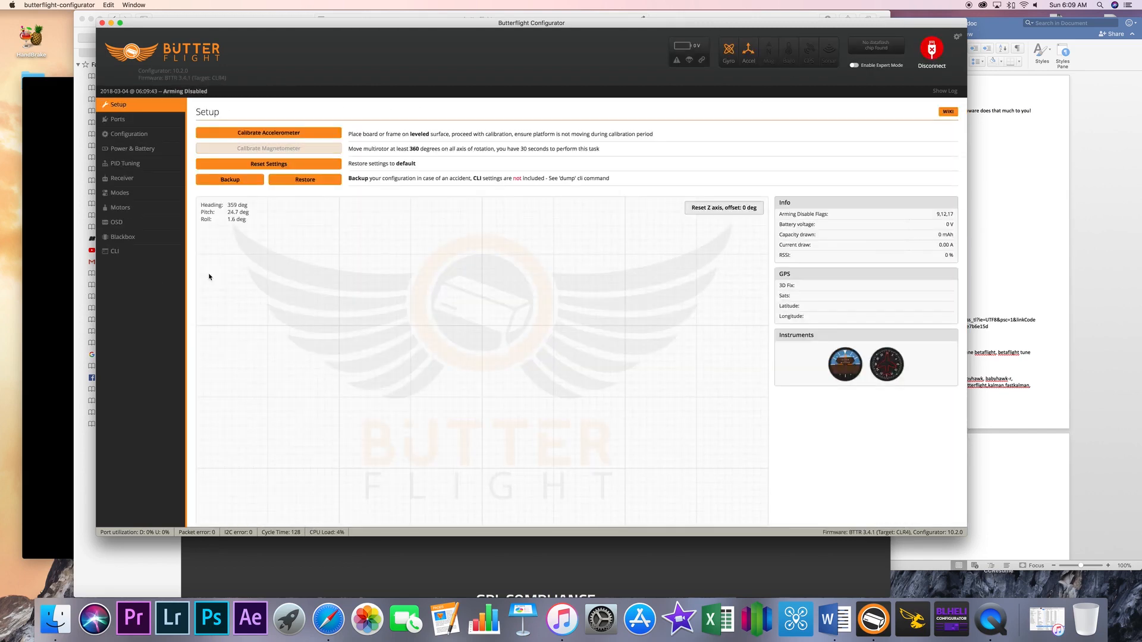
{"action": "left_click", "coordinate": [932, 50]}
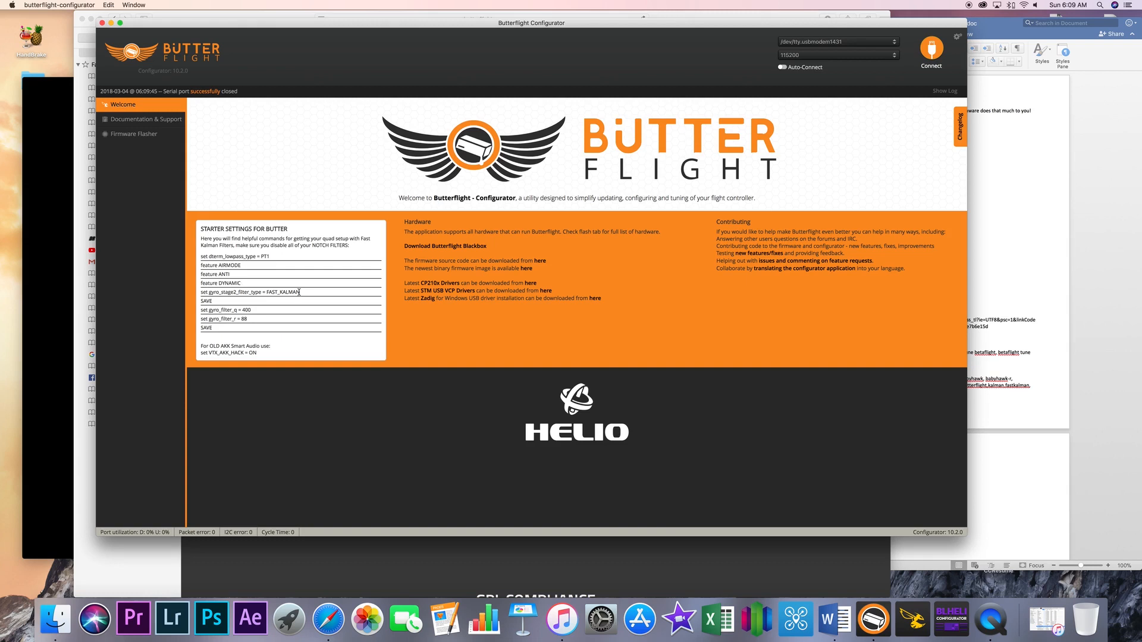
{"action": "mouse_move", "coordinate": [299, 292]}
{"action": "left_mouse_down"}
{"action": "mouse_move", "coordinate": [201, 292]}
{"action": "mouse_move", "coordinate": [299, 292]}
{"action": "left_mouse_up"}
{"action": "left_click", "coordinate": [202, 292]}
{"action": "right_click", "coordinate": [283, 295]}
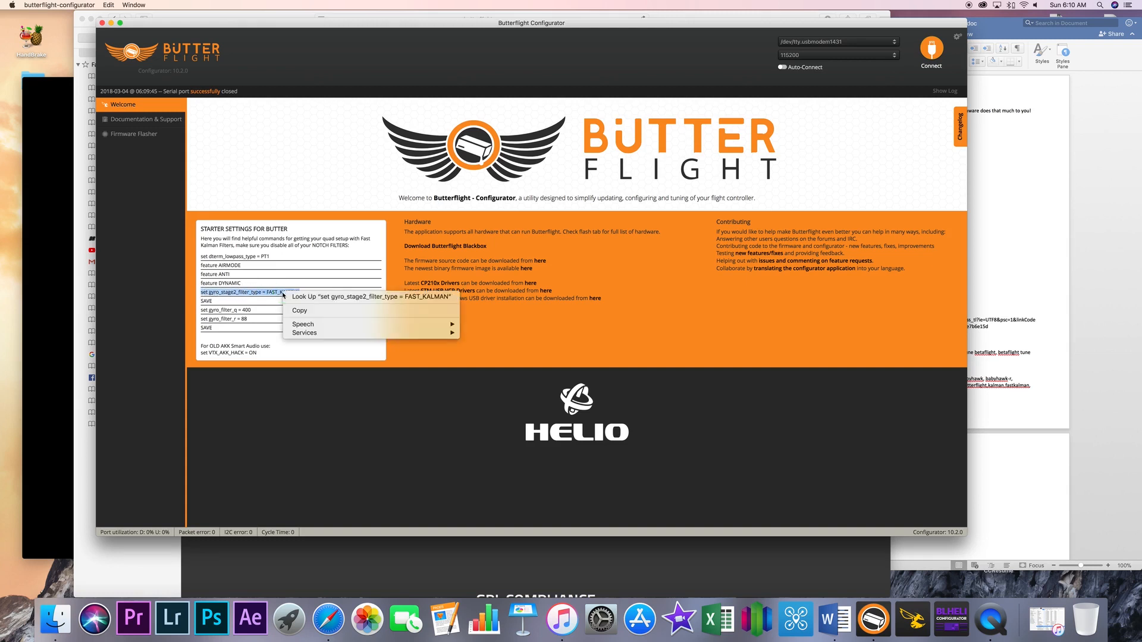
{"action": "left_click", "coordinate": [300, 310]}
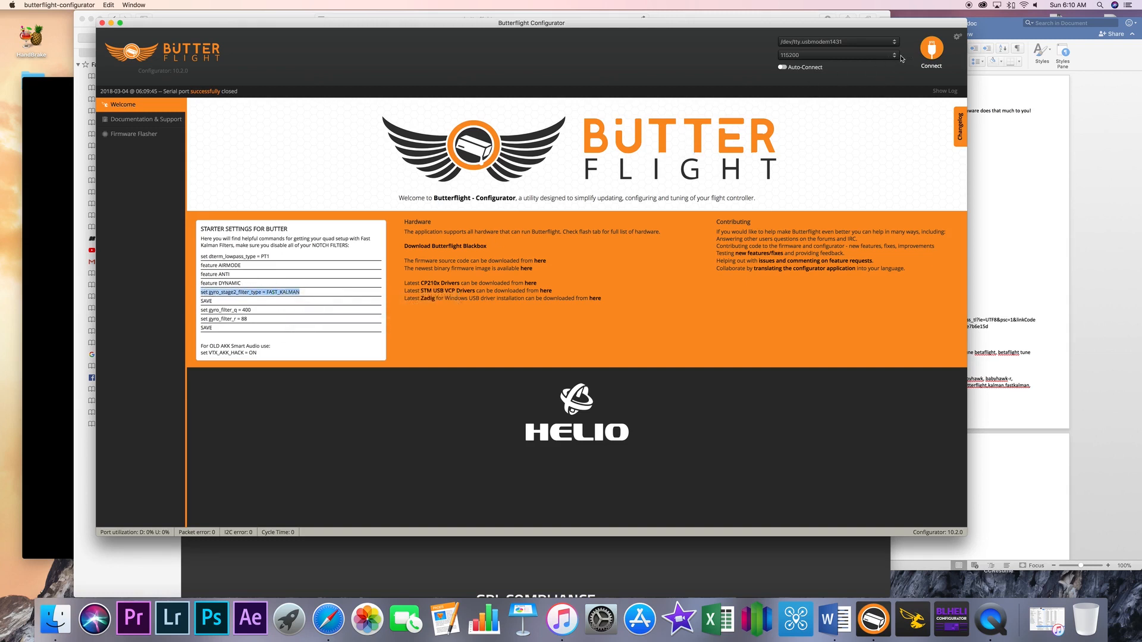
Reconnect to the flight controller and run "set gyro_stage2_filter_type = FAST_KALMAN" followed by "save" in the CLI.
{"action": "left_click", "coordinate": [941, 50]}
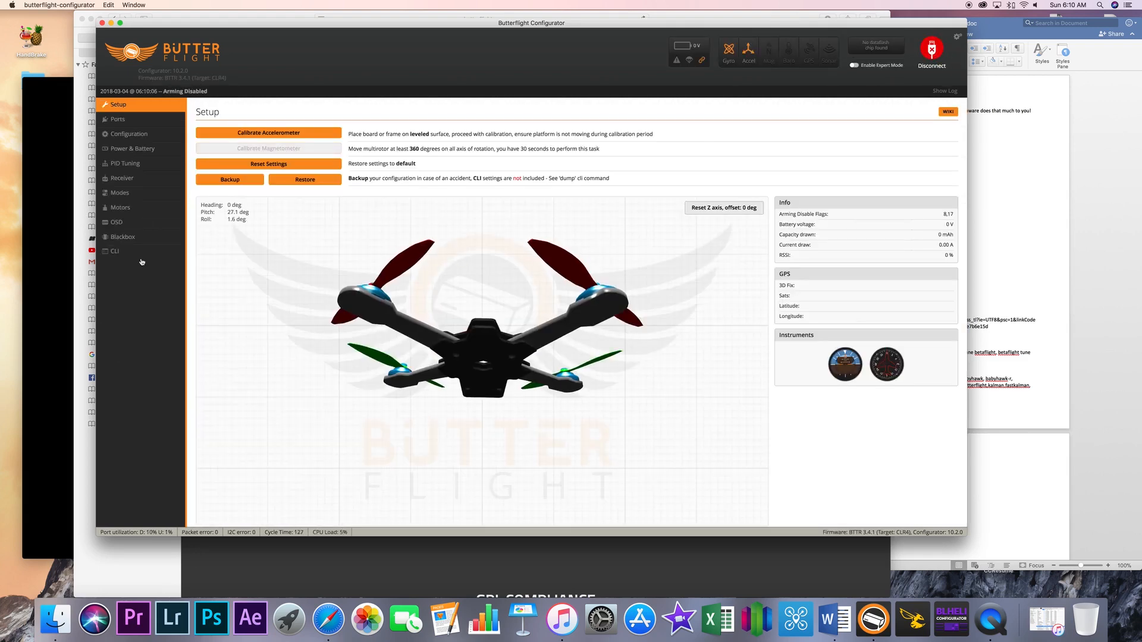
{"action": "left_click", "coordinate": [122, 251]}
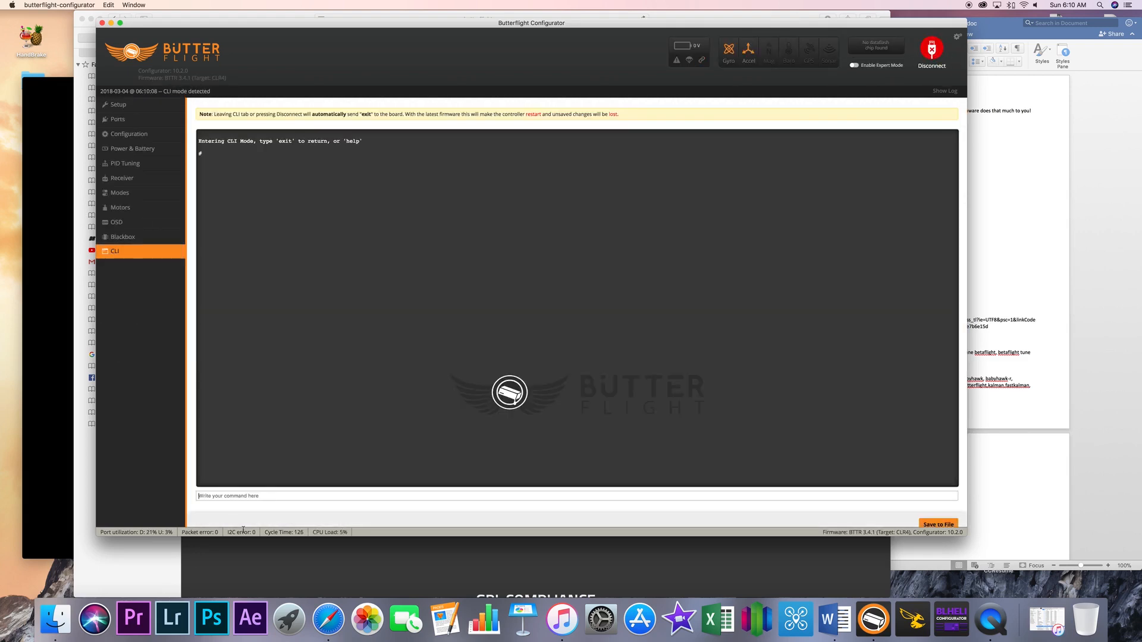
{"action": "right_click", "coordinate": [235, 496]}
{"action": "left_click", "coordinate": [252, 537]}
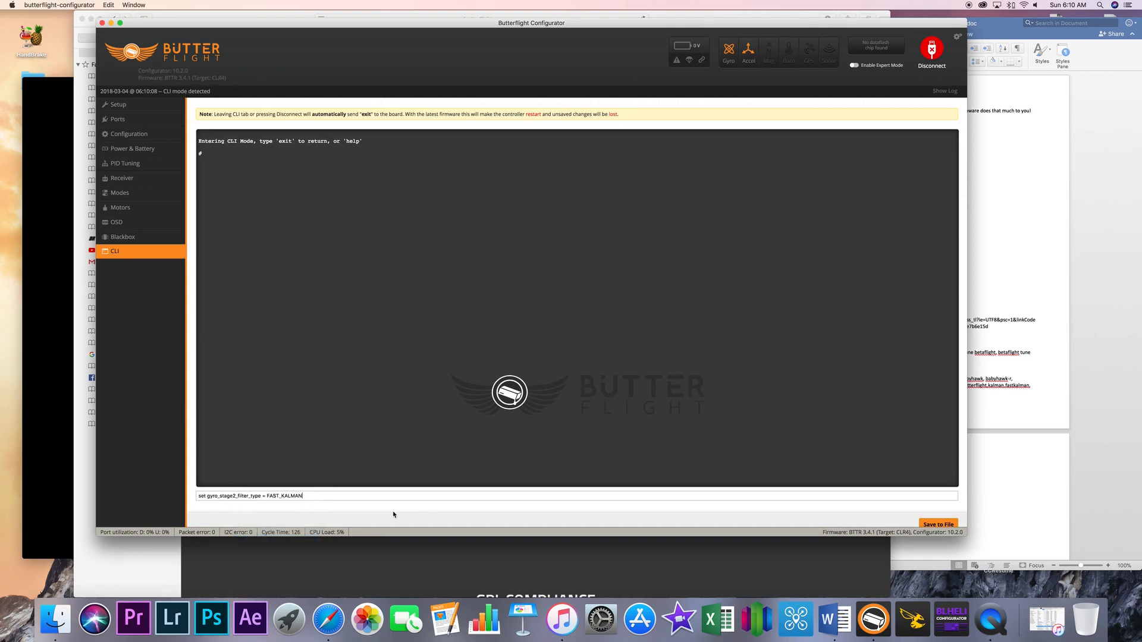
{"action": "key", "text": "Return"}
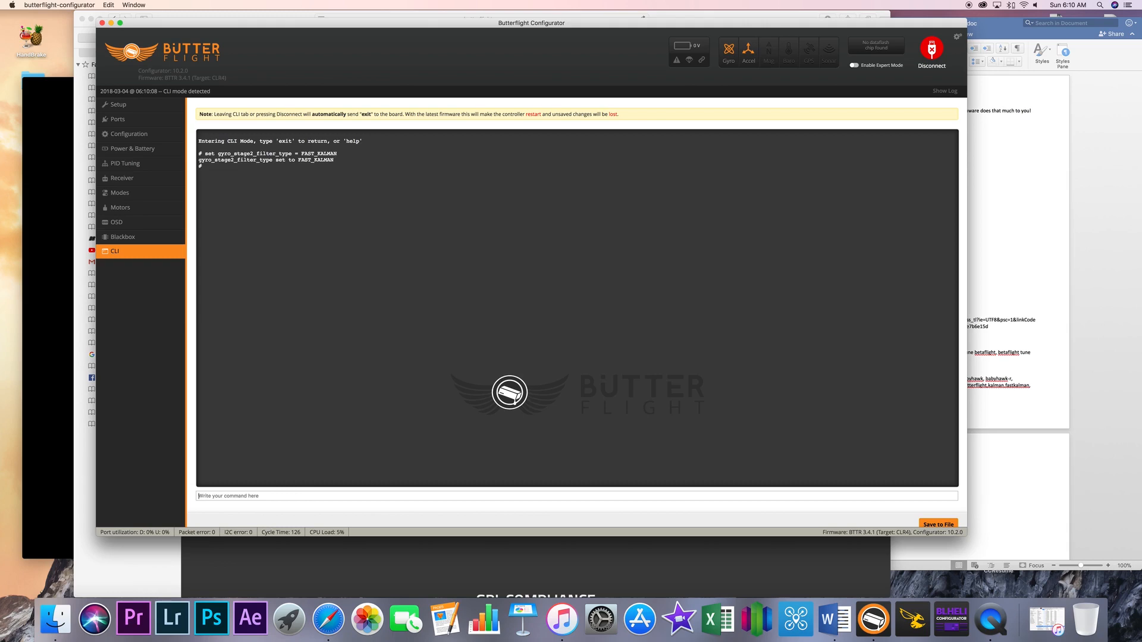
{"action": "type", "text": "save"}
{"action": "key", "text": "Return"}
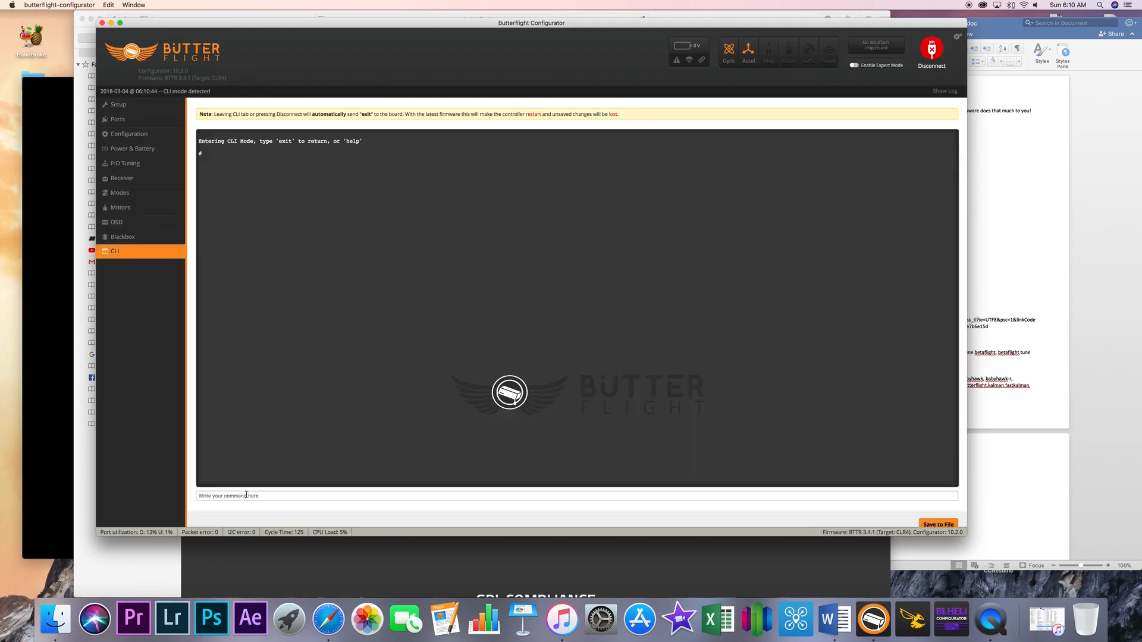
Run the pasted command "set gyro_filter_q = 400" in the CLI.
{"action": "right_click", "coordinate": [246, 495]}
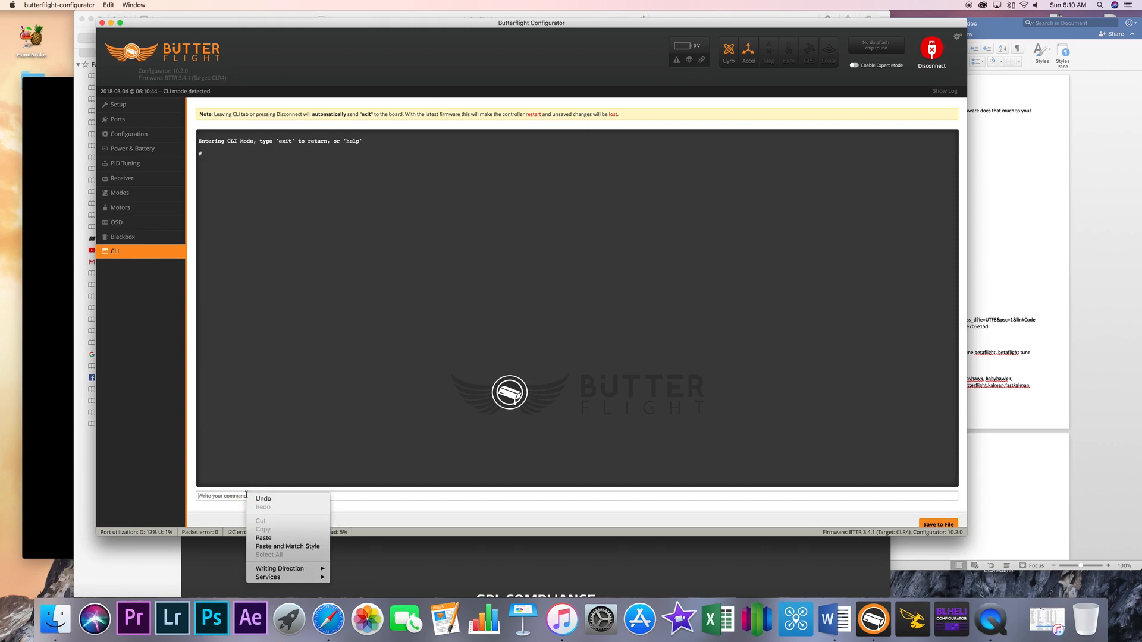
{"action": "left_click", "coordinate": [293, 538]}
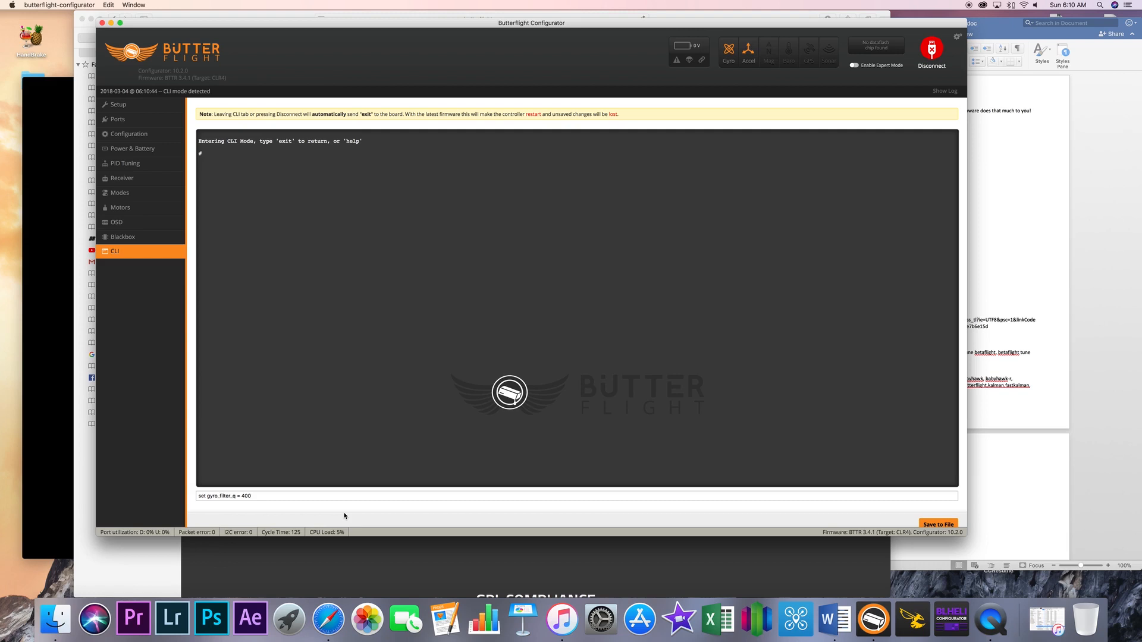
{"action": "key", "text": "Return"}
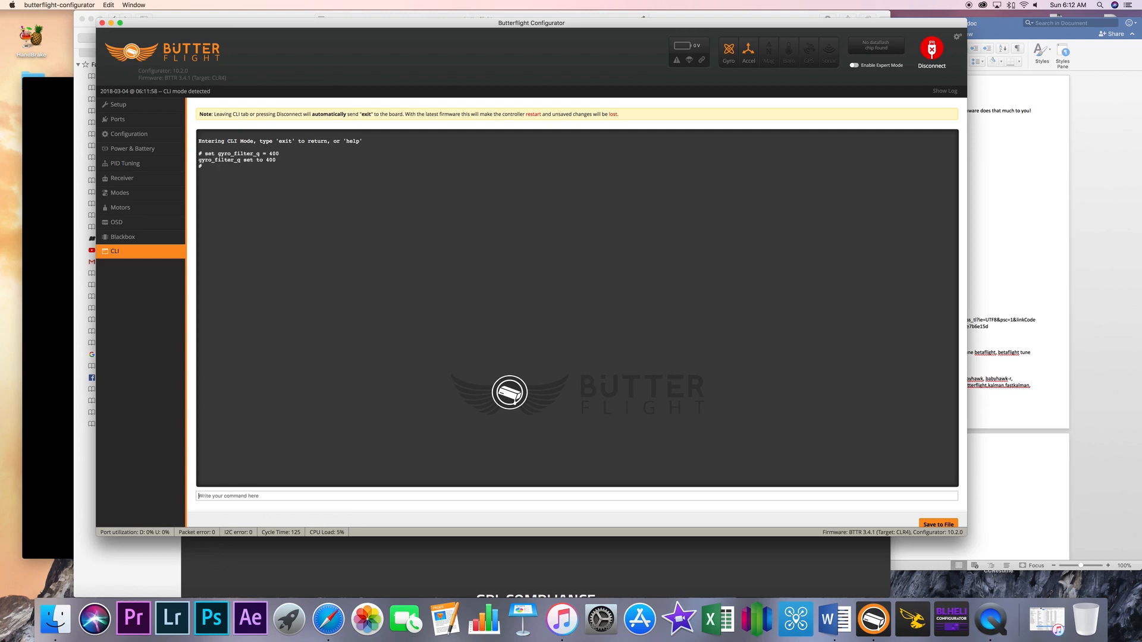
Run "set gyro_filter_r = 88" followed by "save" in the CLI, and reconnect to the flight controller.
{"action": "key", "text": "Up"}
{"action": "left_click", "coordinate": [937, 524]}
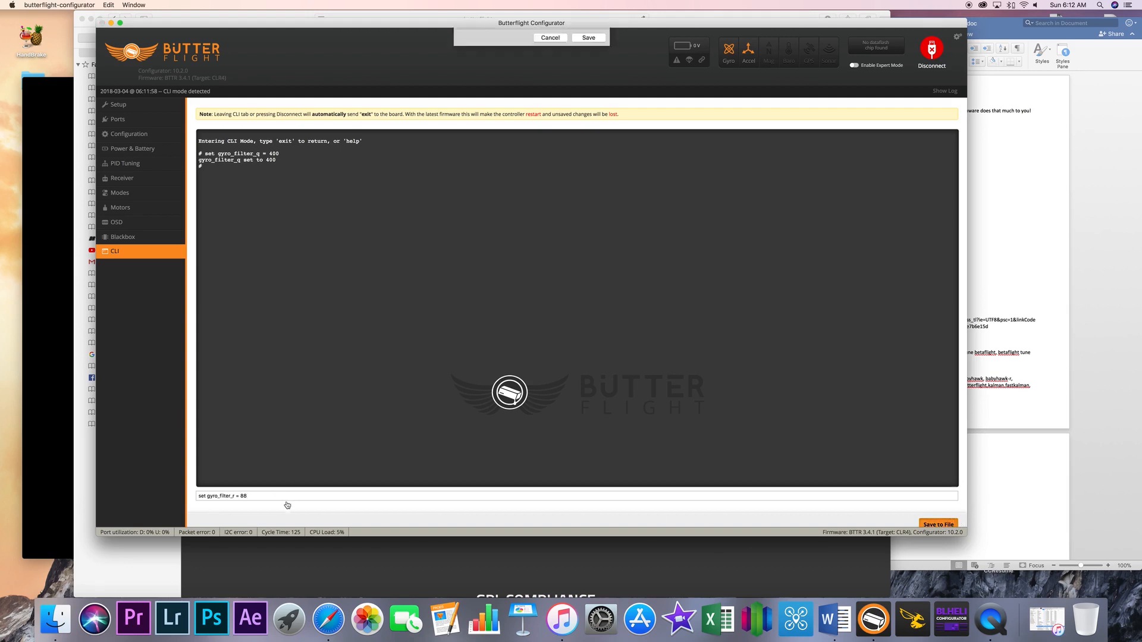
{"action": "key", "text": "Escape"}
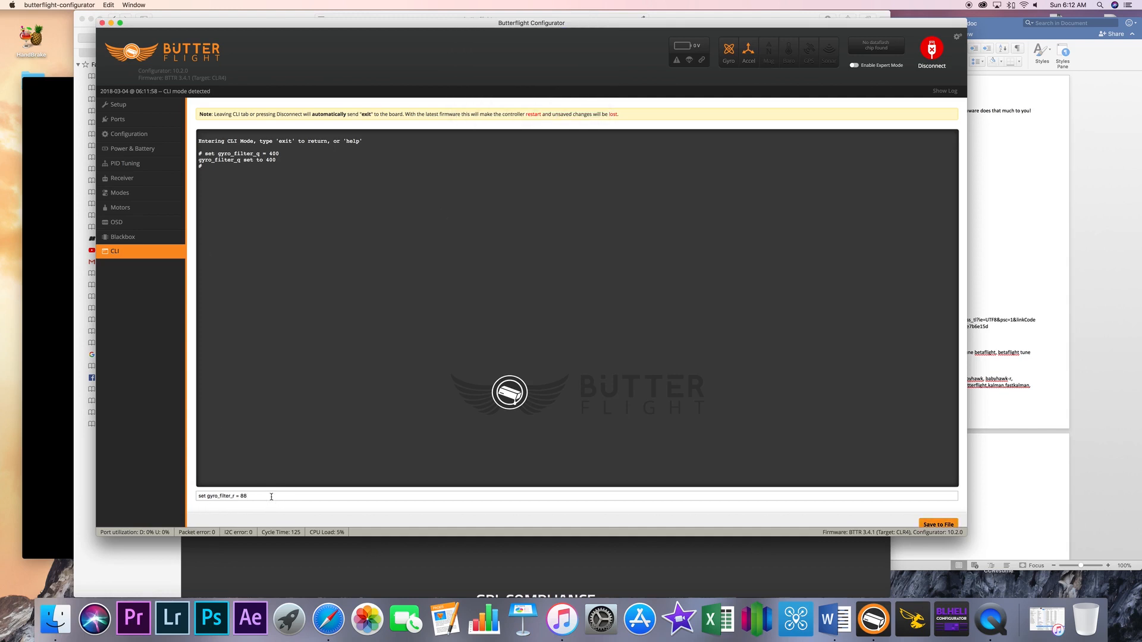
{"action": "key", "text": "Return"}
{"action": "type", "text": "ss"}
{"action": "type", "text": "ve"}
{"action": "key", "text": "Return"}
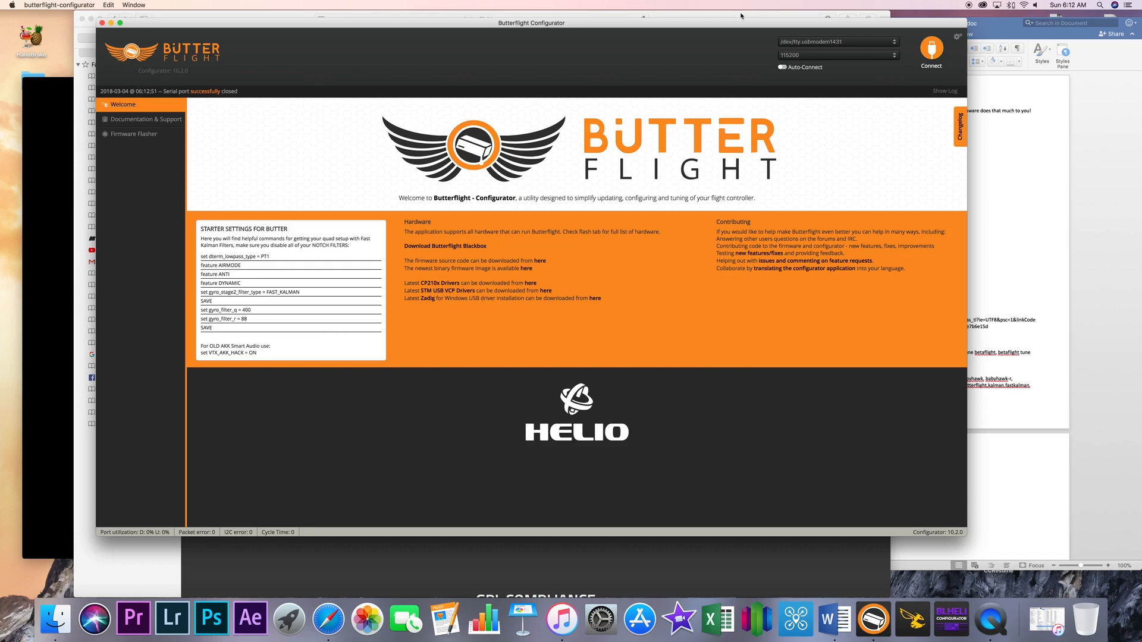
{"action": "left_click", "coordinate": [944, 58]}
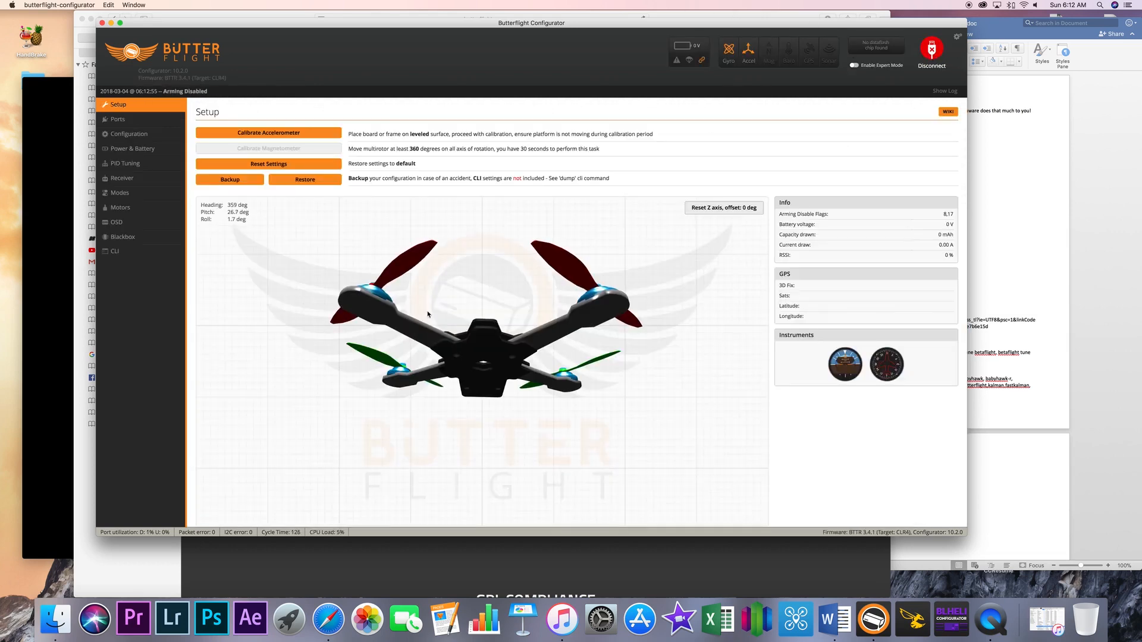